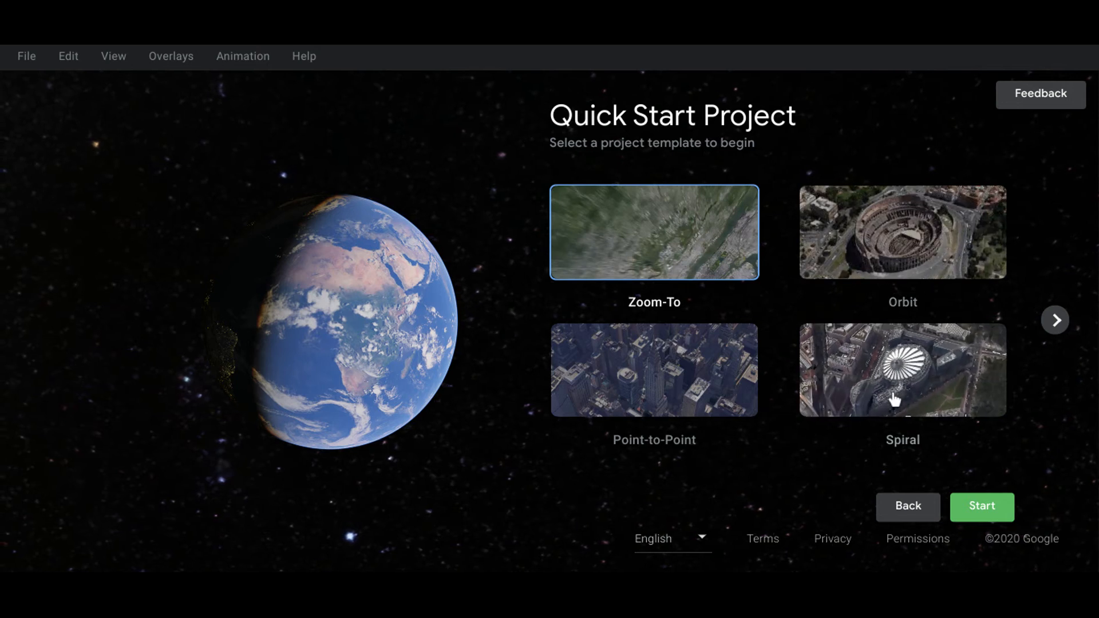
Look through the quick start templates and start a Zoom-To project.
left_click(1055, 330)
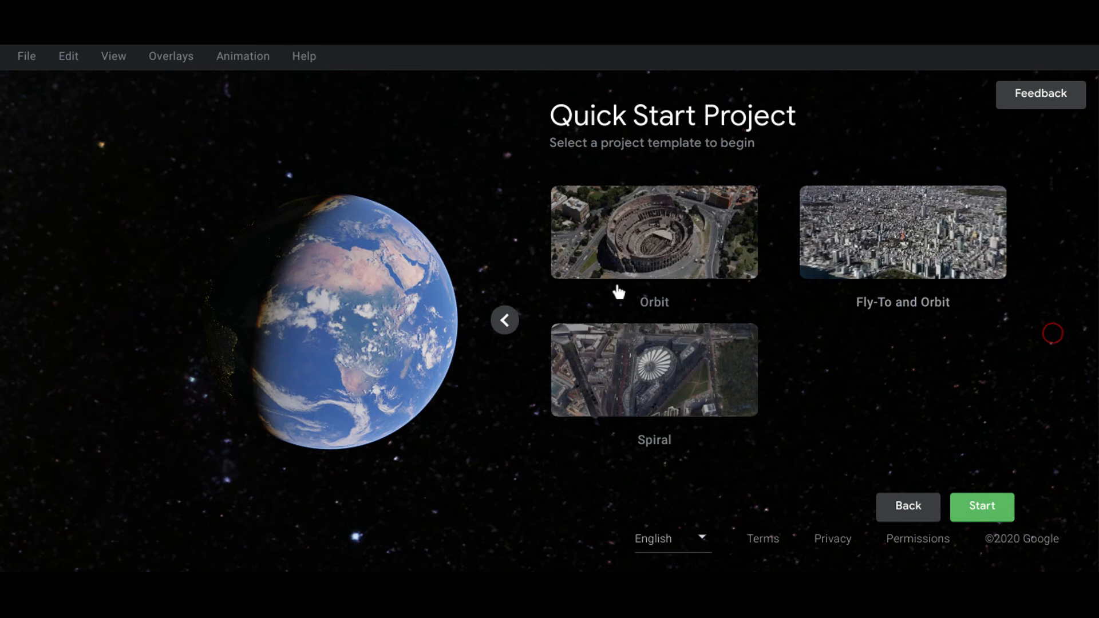
left_click(507, 322)
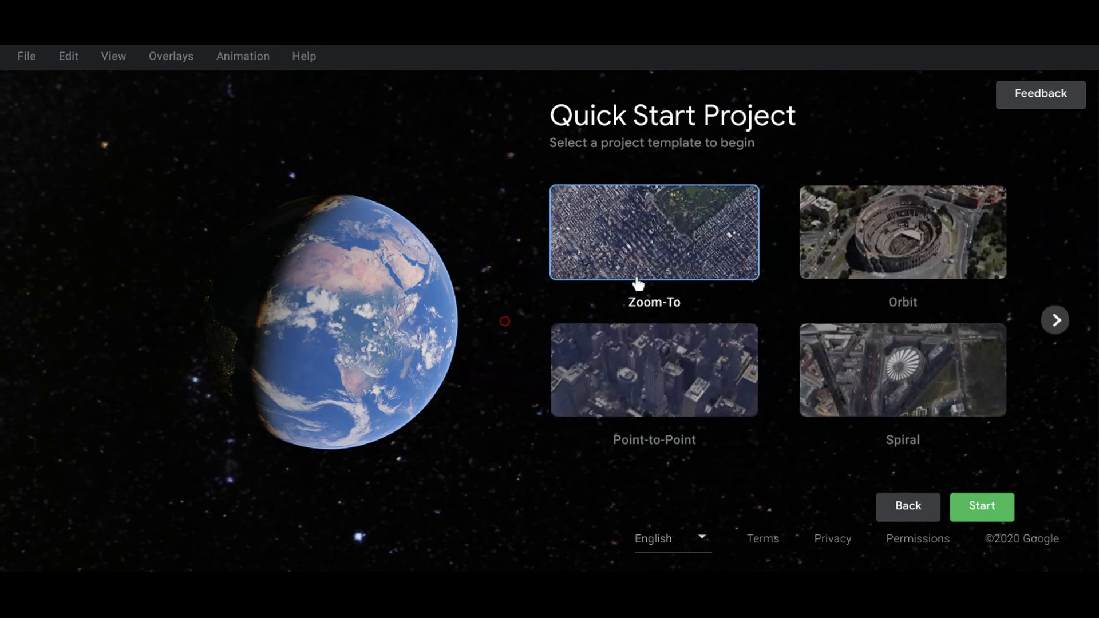
left_click(992, 503)
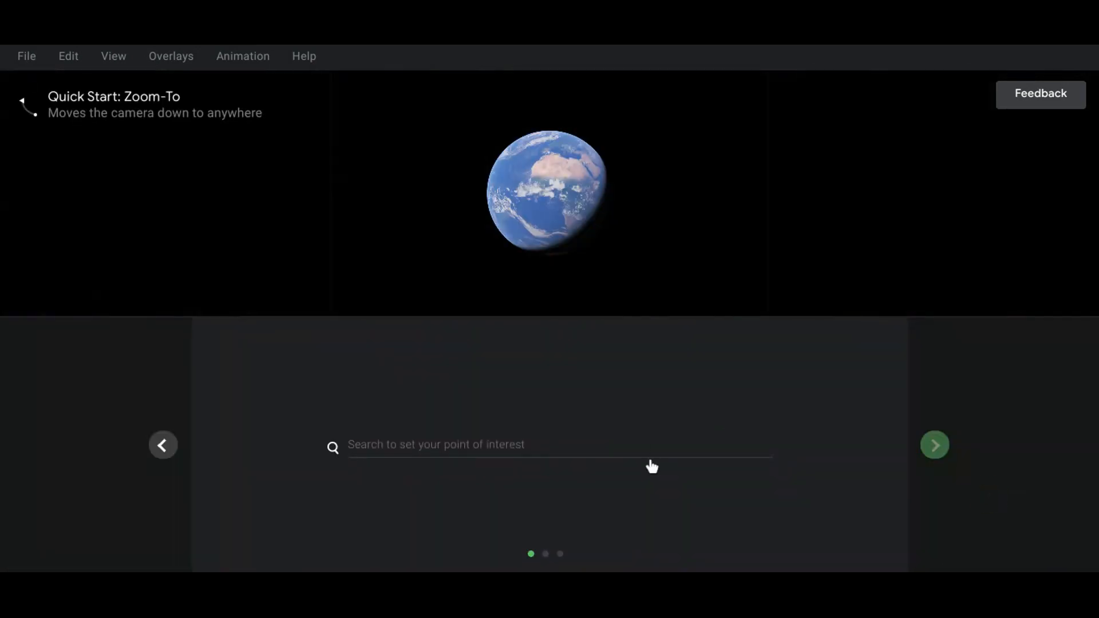
Set the project's point of interest to Chicago, IL, USA.
left_click(643, 444)
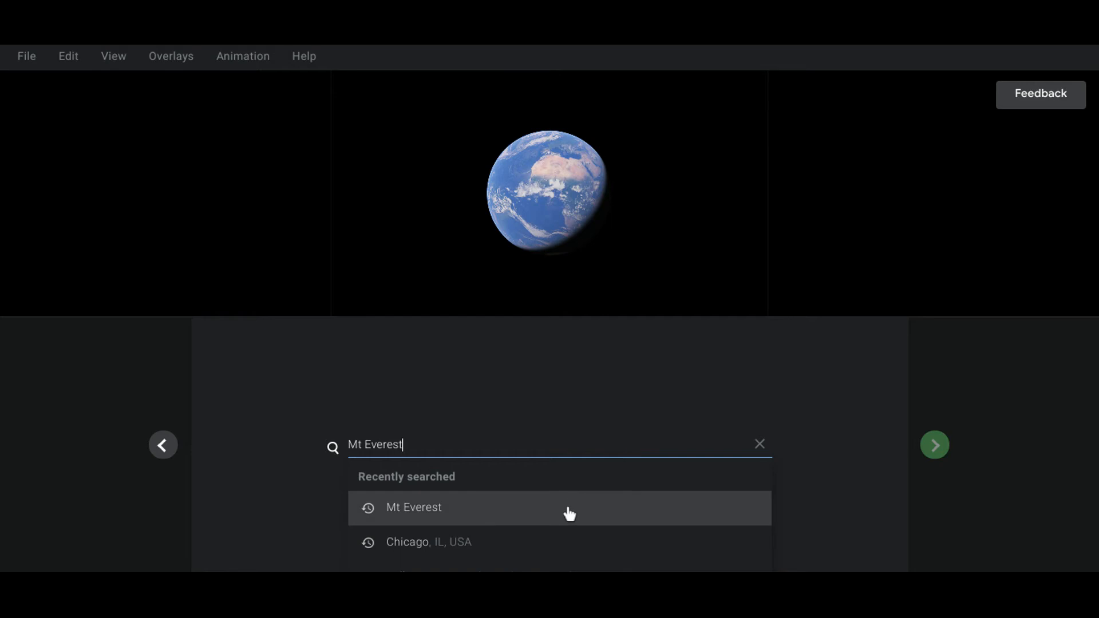
left_click(542, 538)
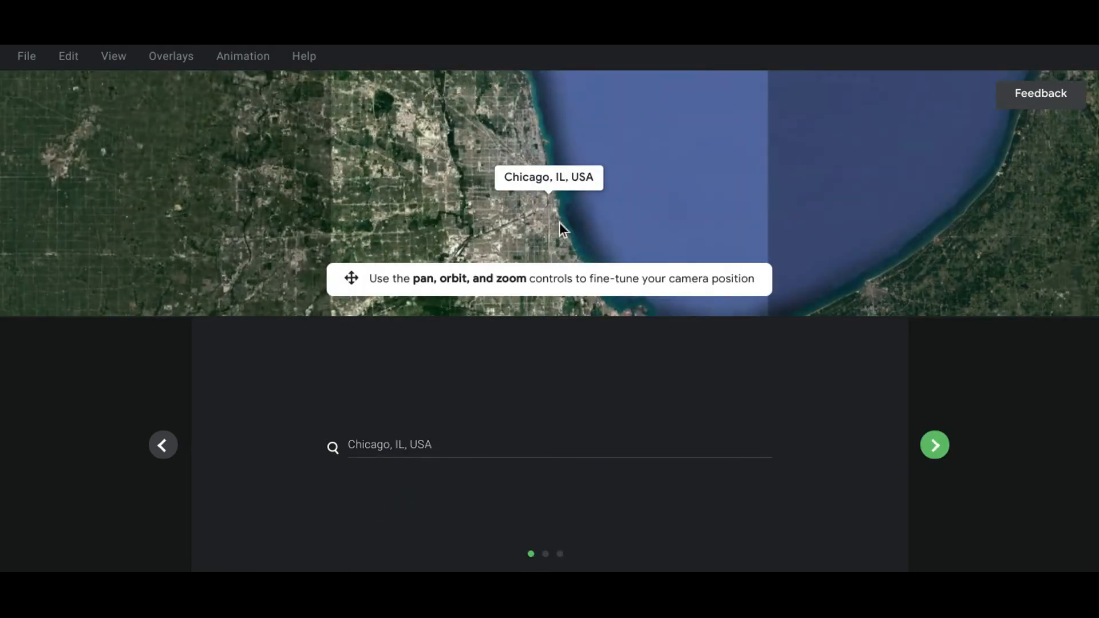
scroll(561, 228, "up", 5)
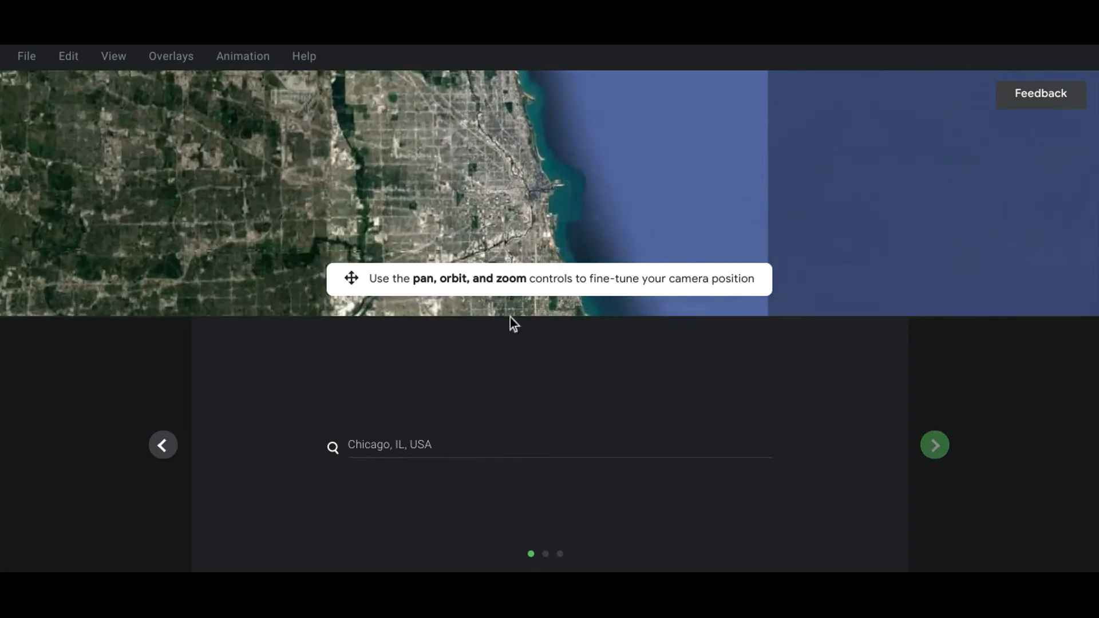
Try to set the point of interest to The Willis Tower, and then to The Sears Tower.
left_click(493, 445)
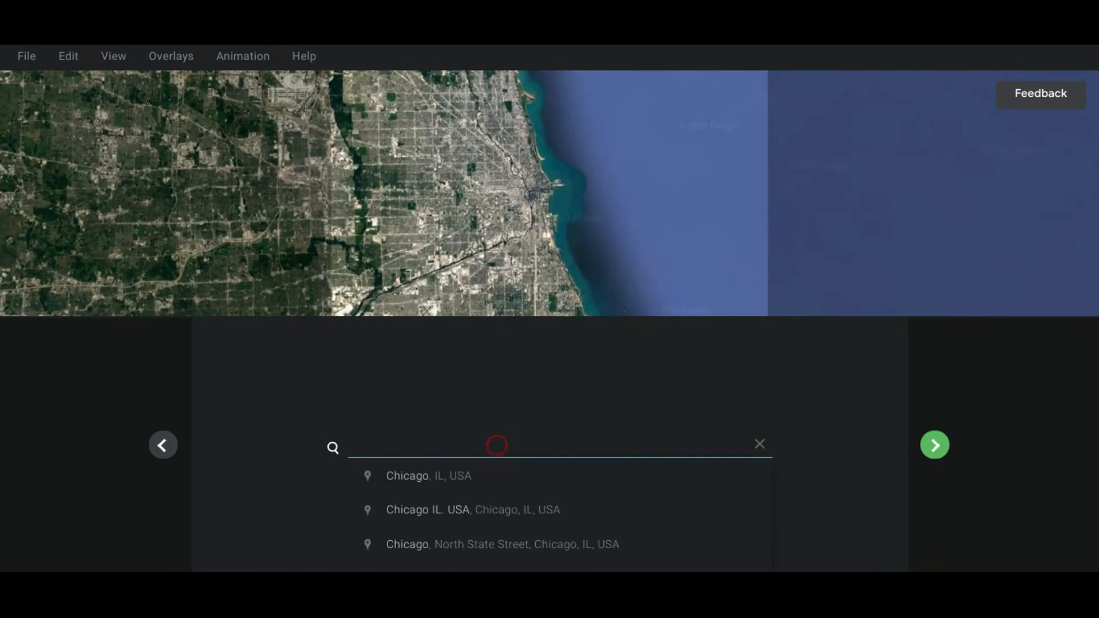
type("The Willis Tower\\")
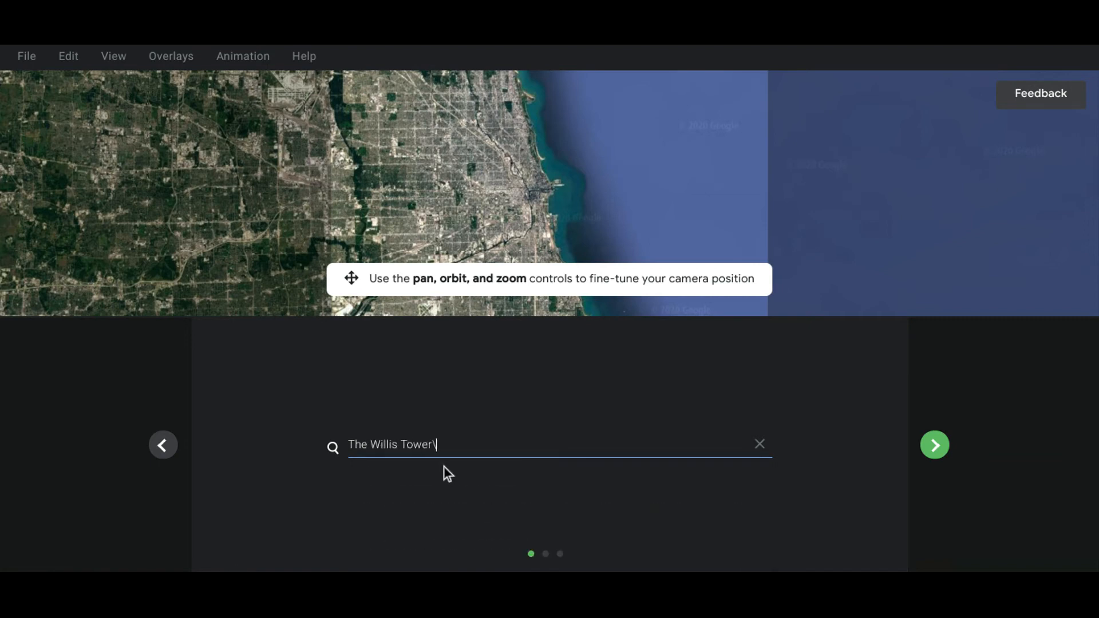
key("BackSpace")
key("BackSpace")
key("BackSpace")
key("BackSpace")
key("BackSpace")
key("BackSpace")
key("BackSpace")
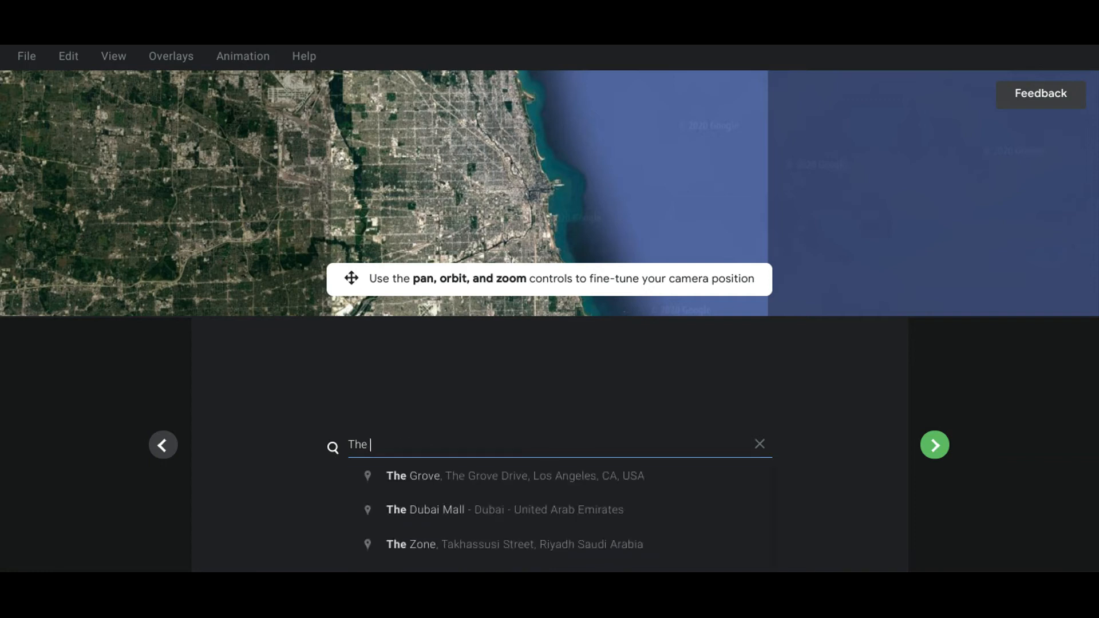
type("Sears")
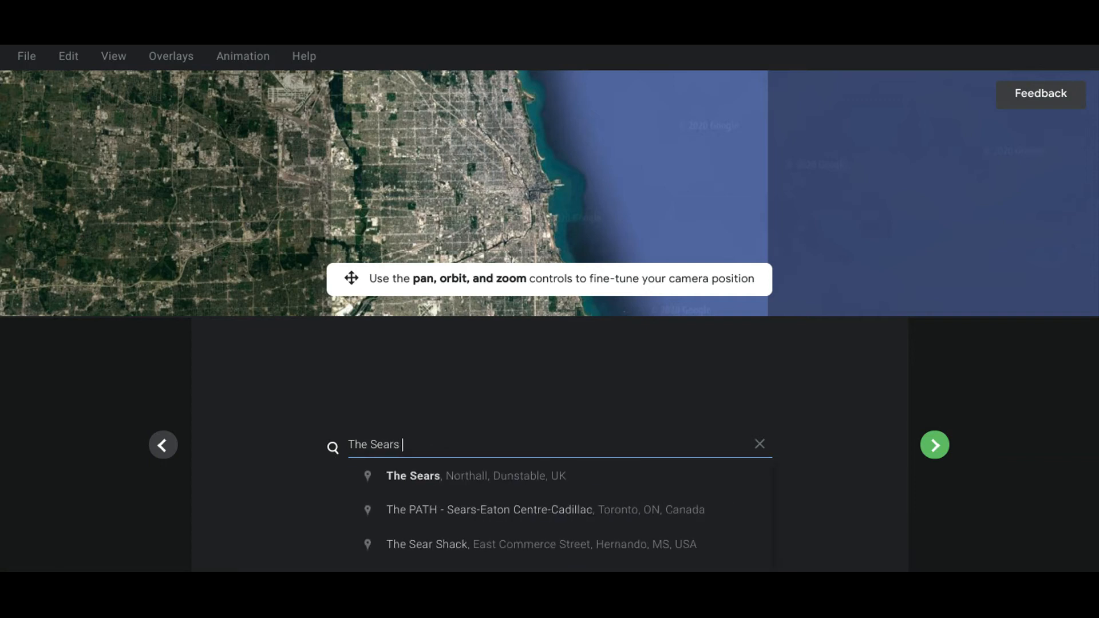
type(" Tower")
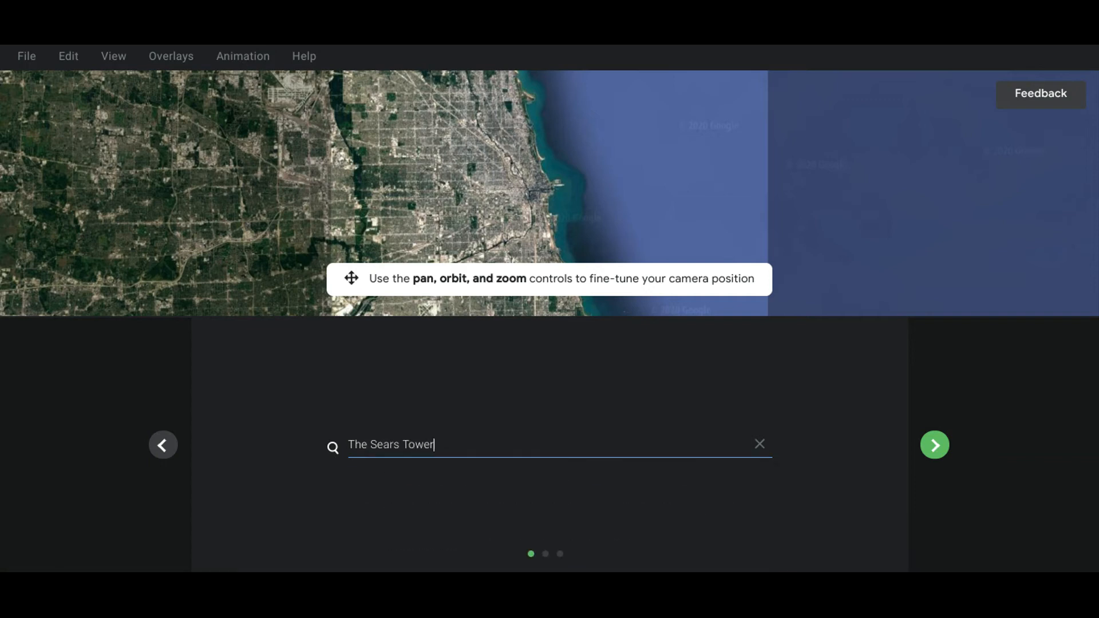
key("Return")
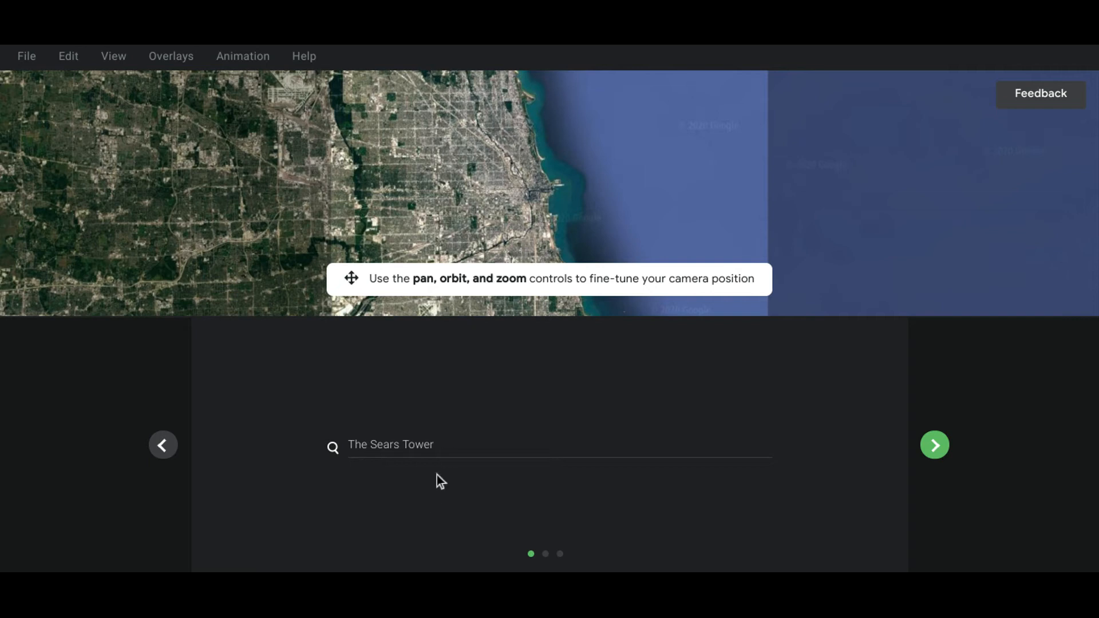
Search for Chicago again and use it as the point of interest.
left_click(448, 457)
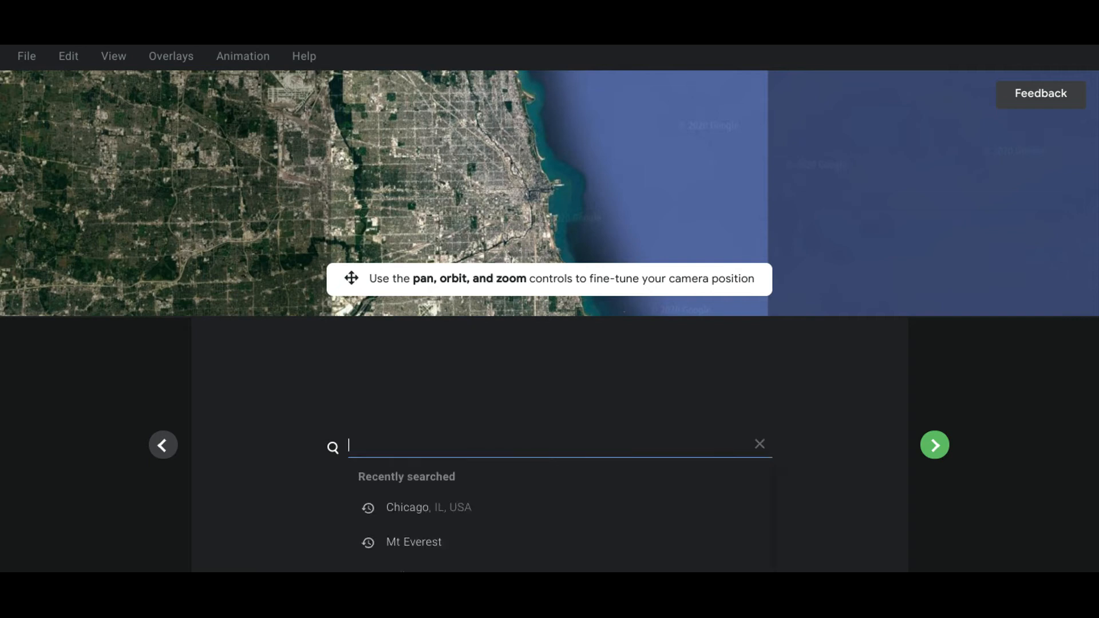
type("Chicago")
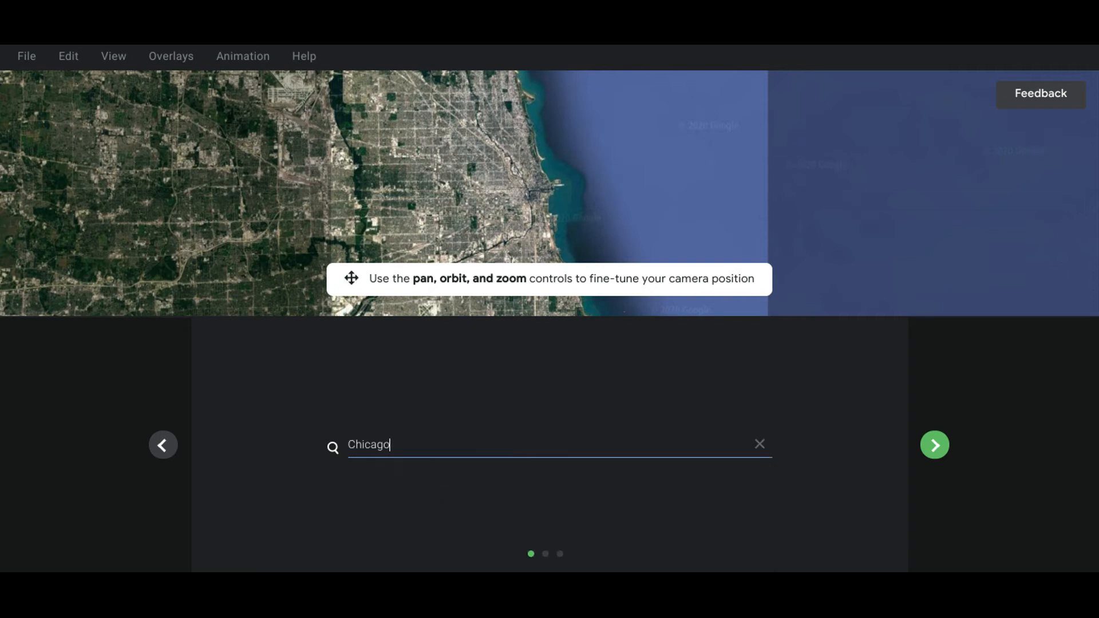
key("Return")
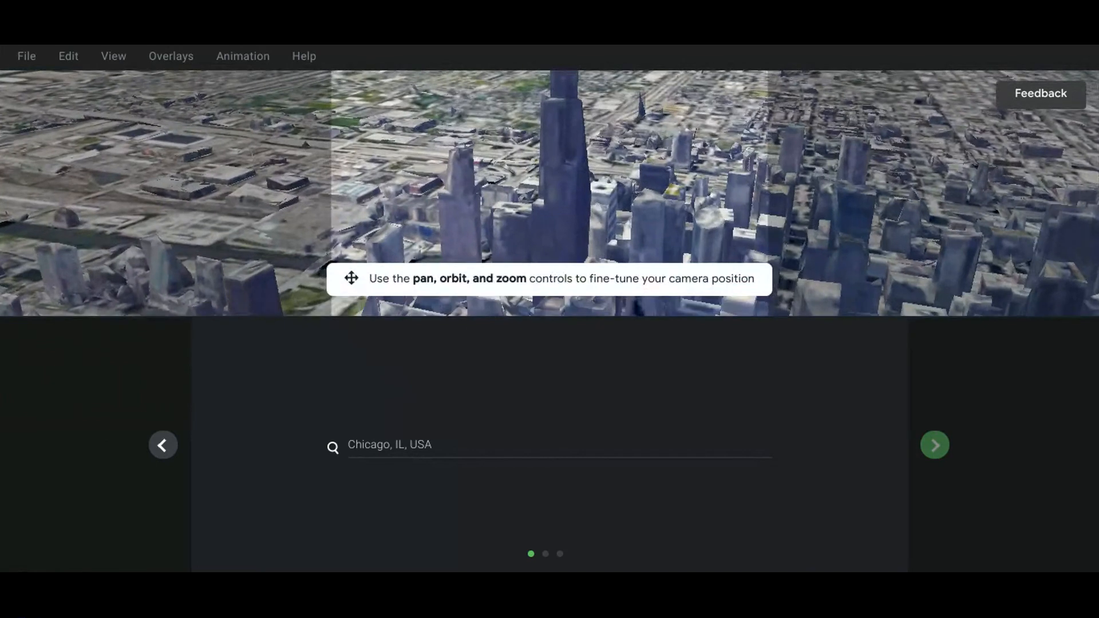
Frame the camera's end view closely on the downtown skyscraper with the rooftop antennas and accept it.
scroll(550, 163, "down", 4)
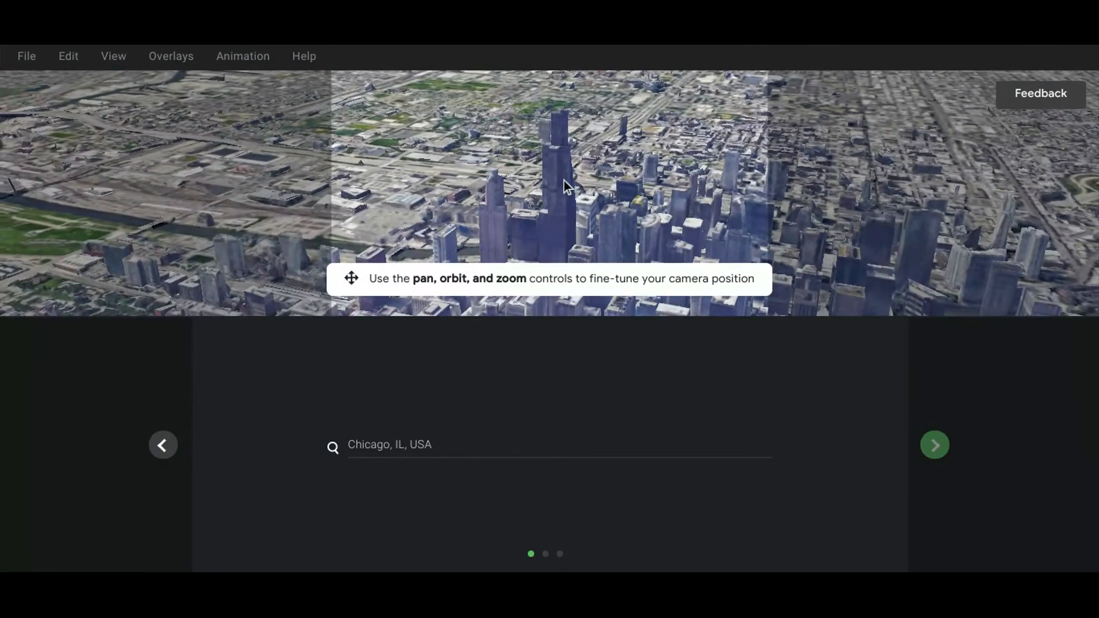
scroll(565, 181, "up", 3)
scroll(564, 186, "up", 2)
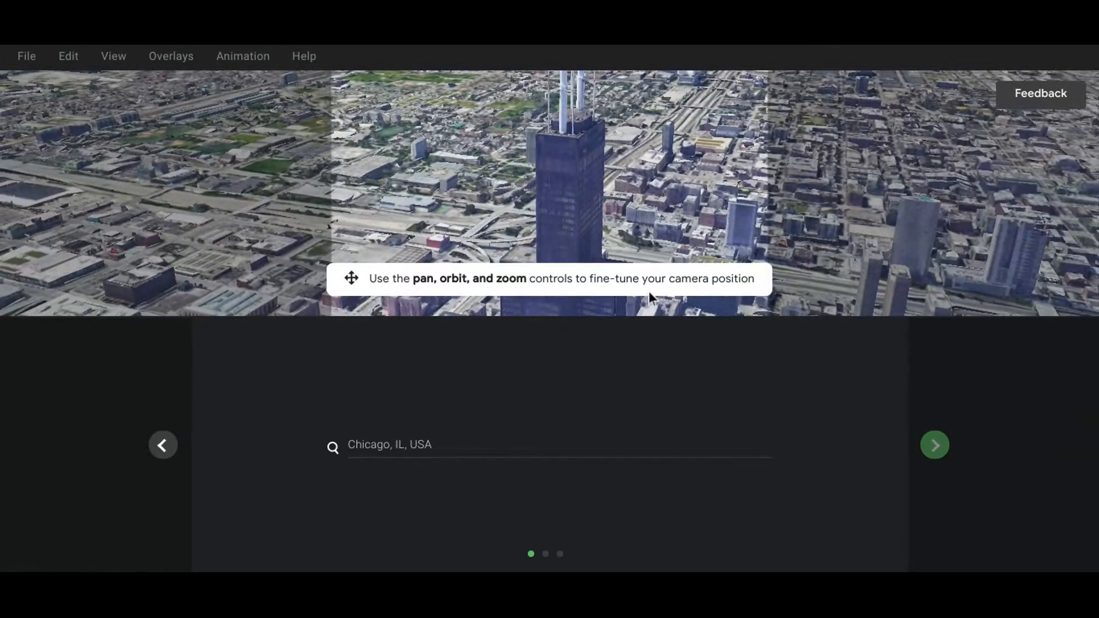
left_click(942, 453)
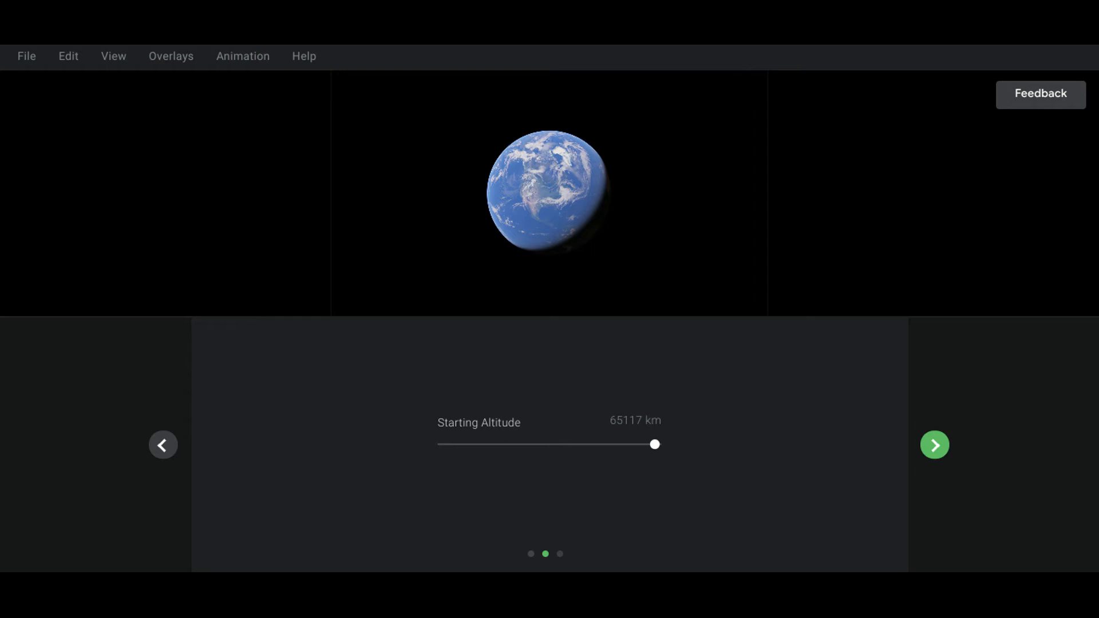
Keep the default starting altitude and set the animation's duration to 20 seconds.
left_click(941, 439)
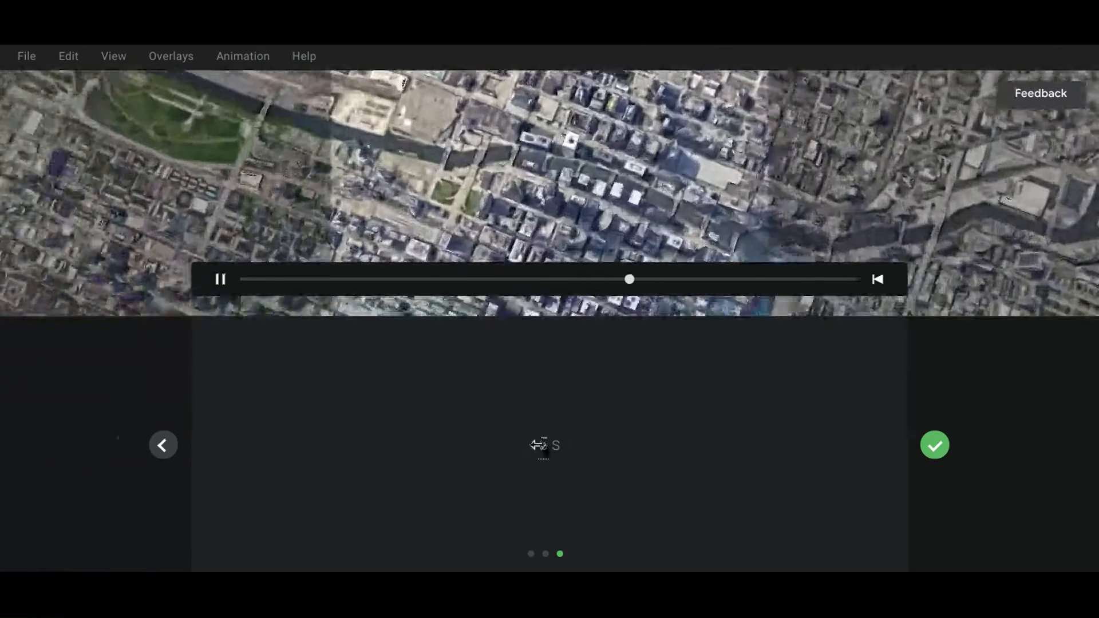
left_click(539, 444)
type("20")
key("Return")
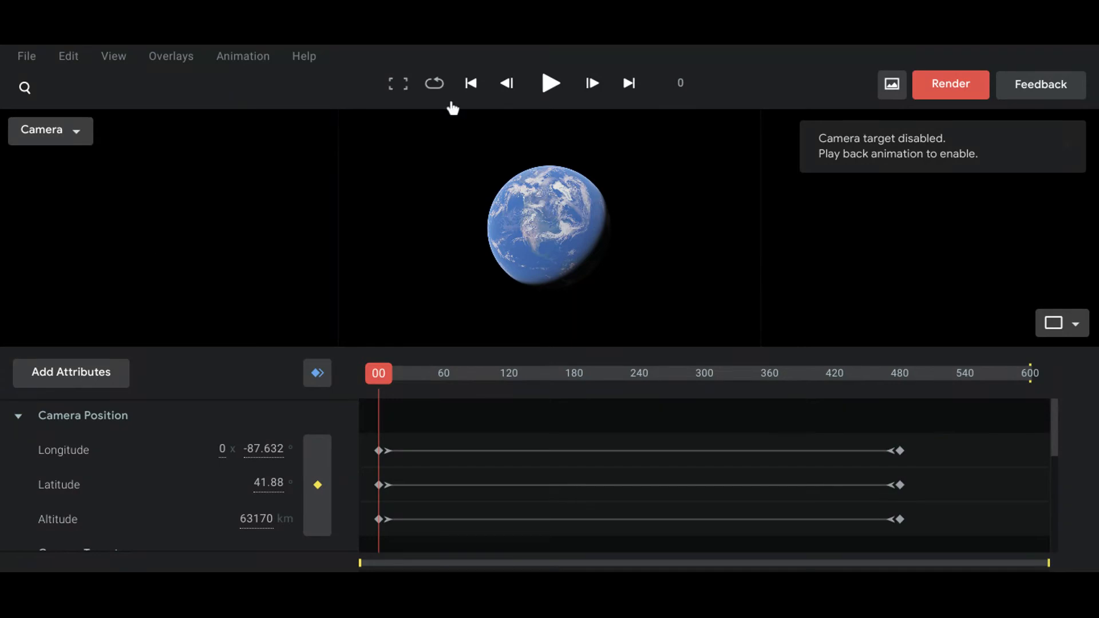
Preview the first frames of the animation and review the Camera Position, Camera Target and Camera Rotation attributes.
left_click(541, 84)
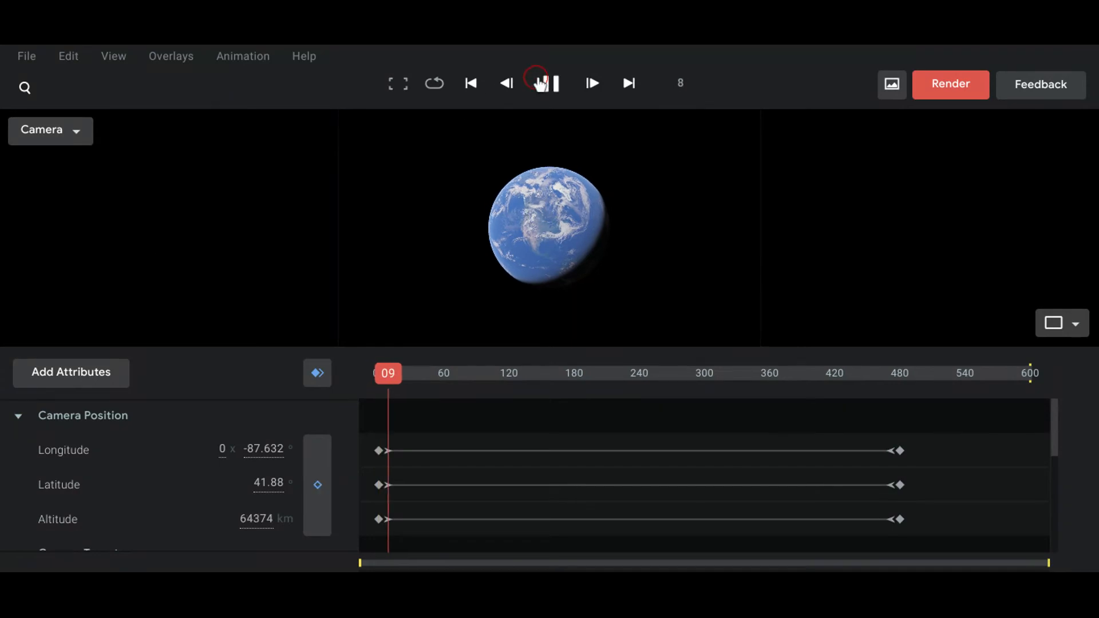
left_click(541, 84)
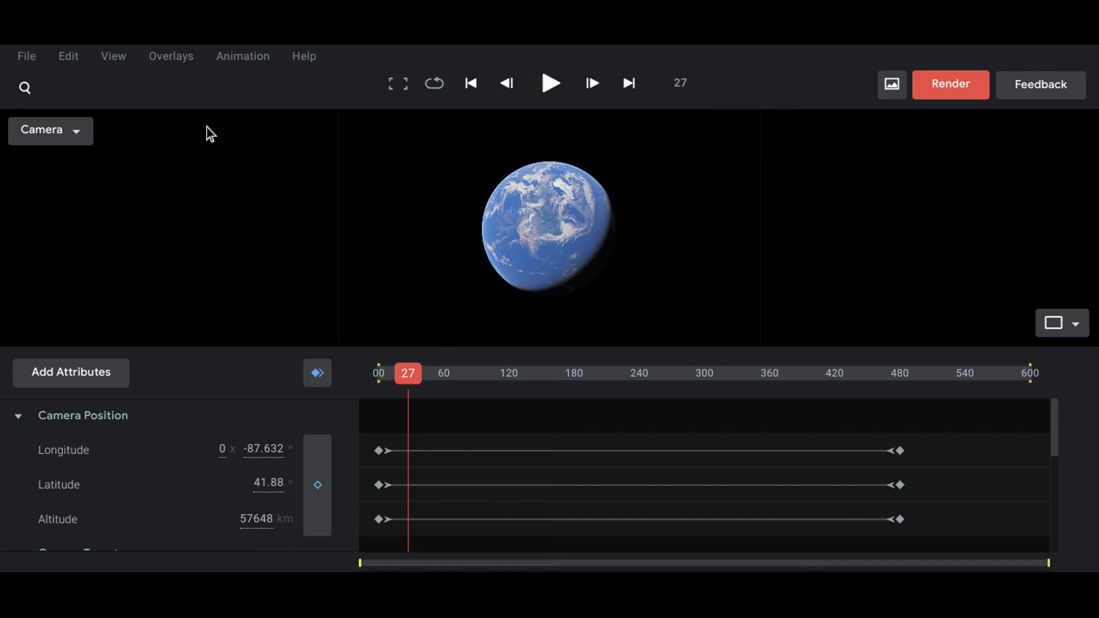
scroll(258, 472, "down", 5)
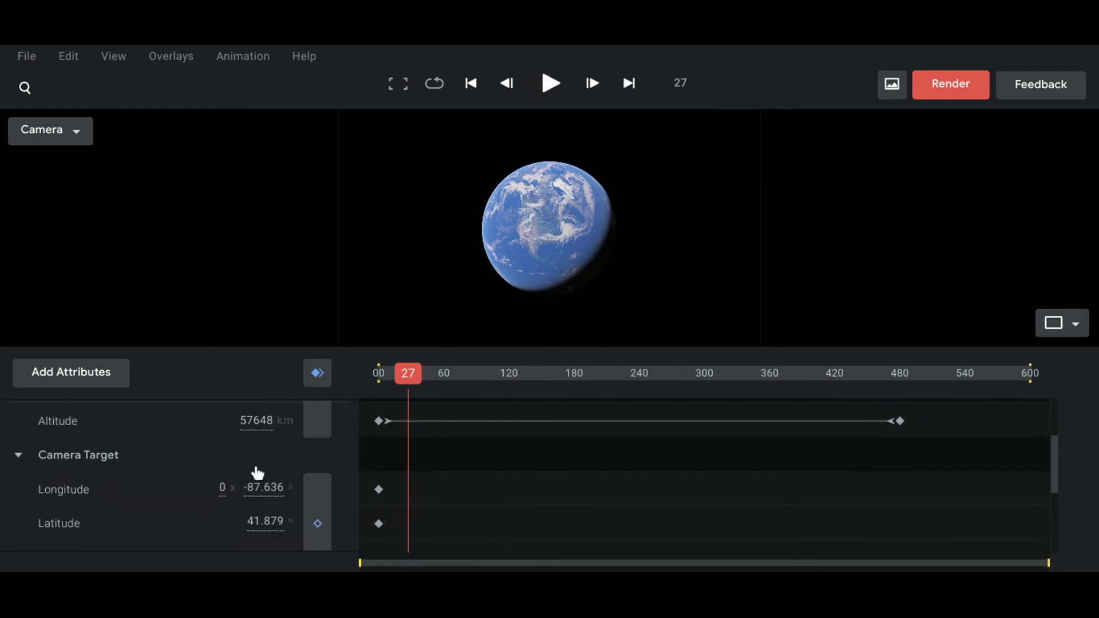
scroll(256, 471, "down", 3)
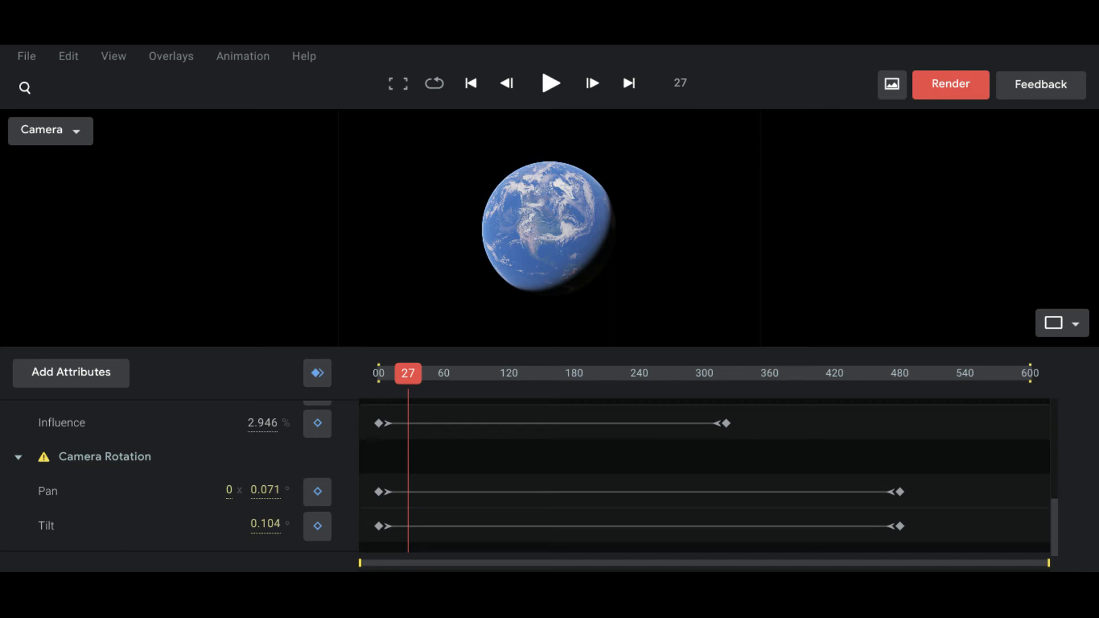
scroll(203, 427, "up", 3)
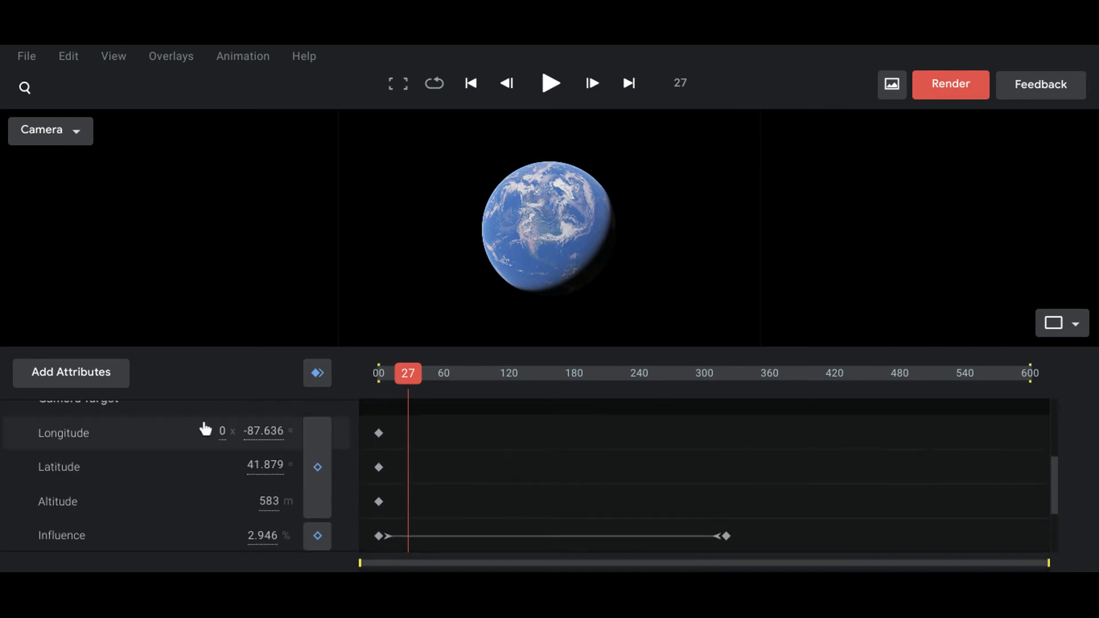
Add the Time of Day attribute to the animation's attribute list.
left_click(51, 383)
scroll(57, 503, "down", 6)
scroll(58, 503, "up", 3)
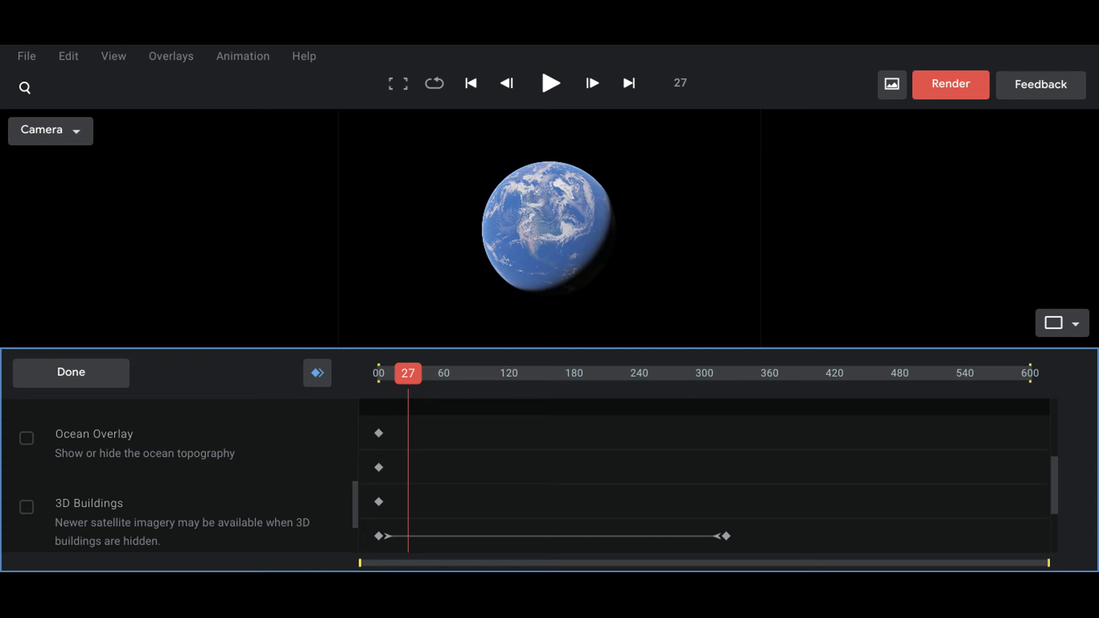
scroll(141, 475, "up", 3)
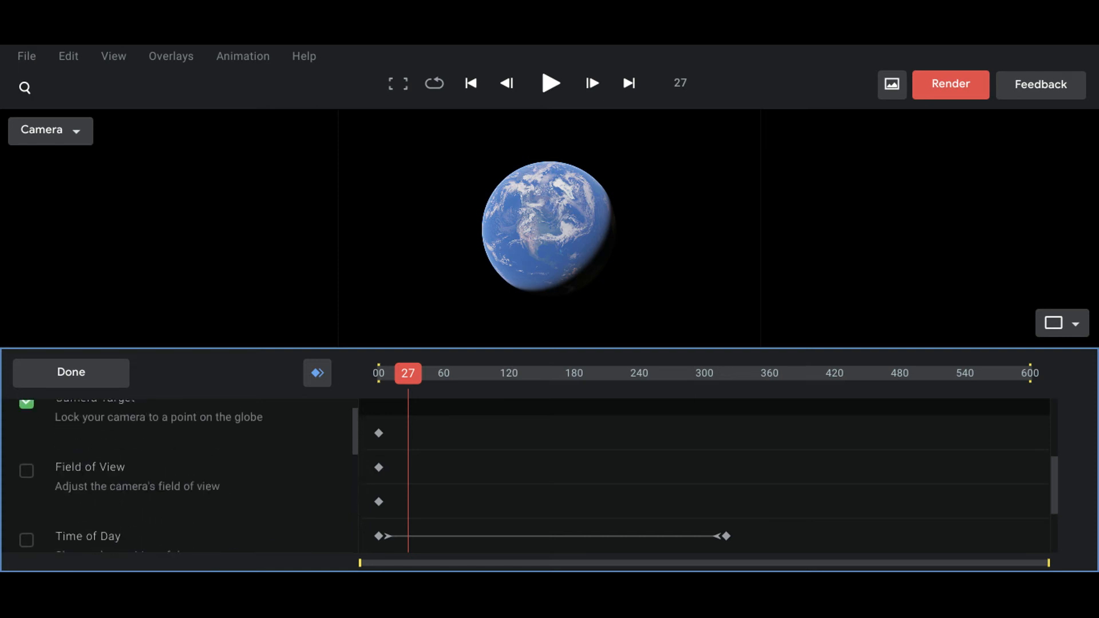
left_click(58, 505)
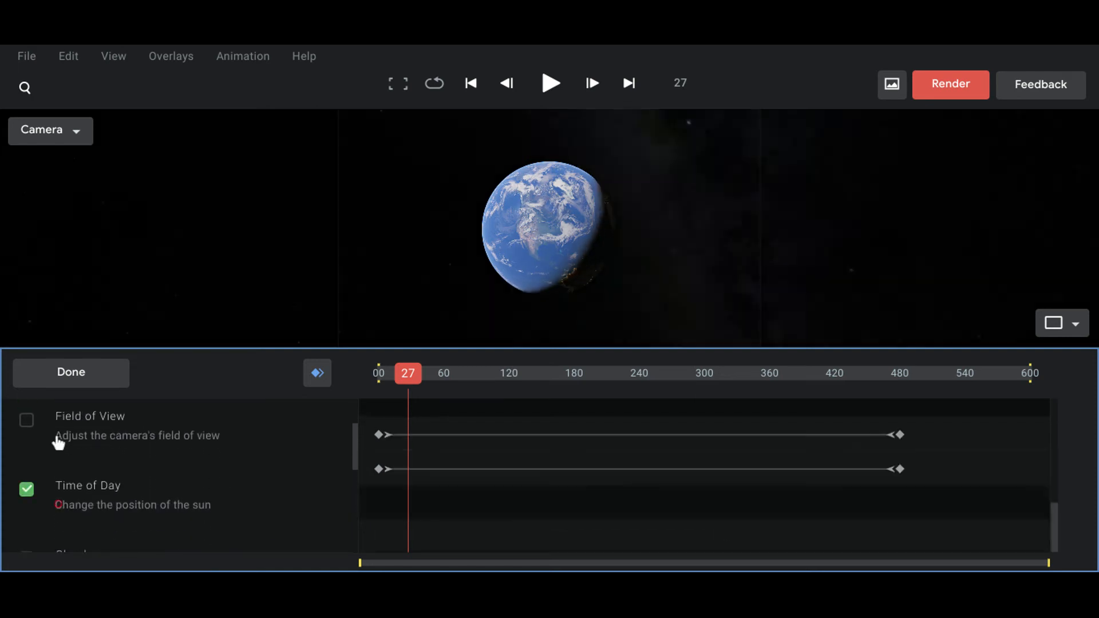
left_click(72, 376)
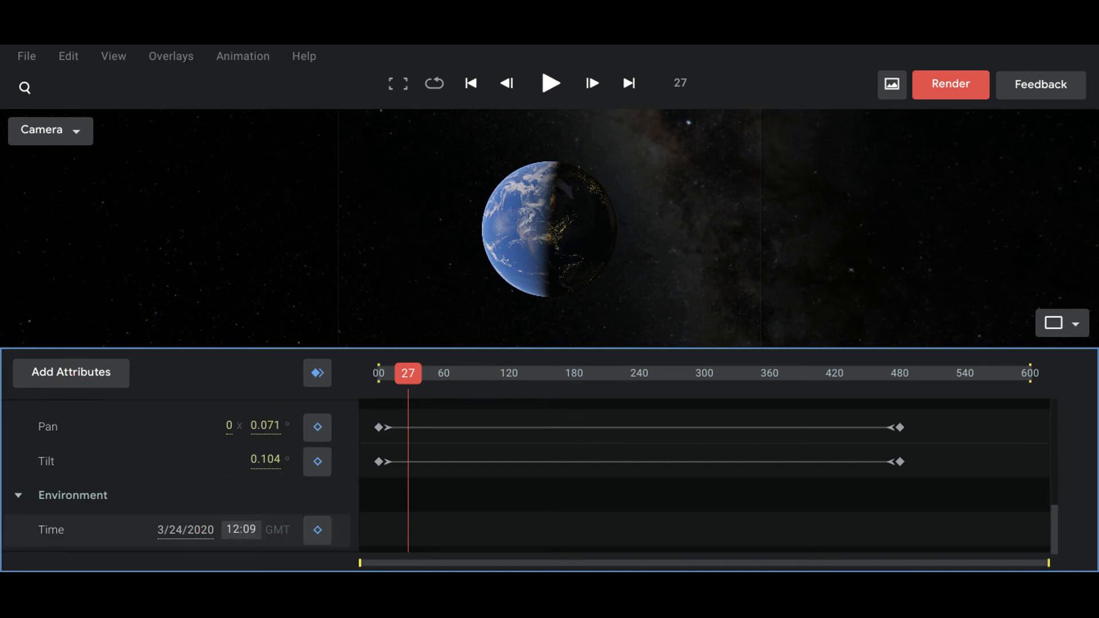
Set the environment time to 12:00 GMT and play the animation to check the lighting.
key("Return")
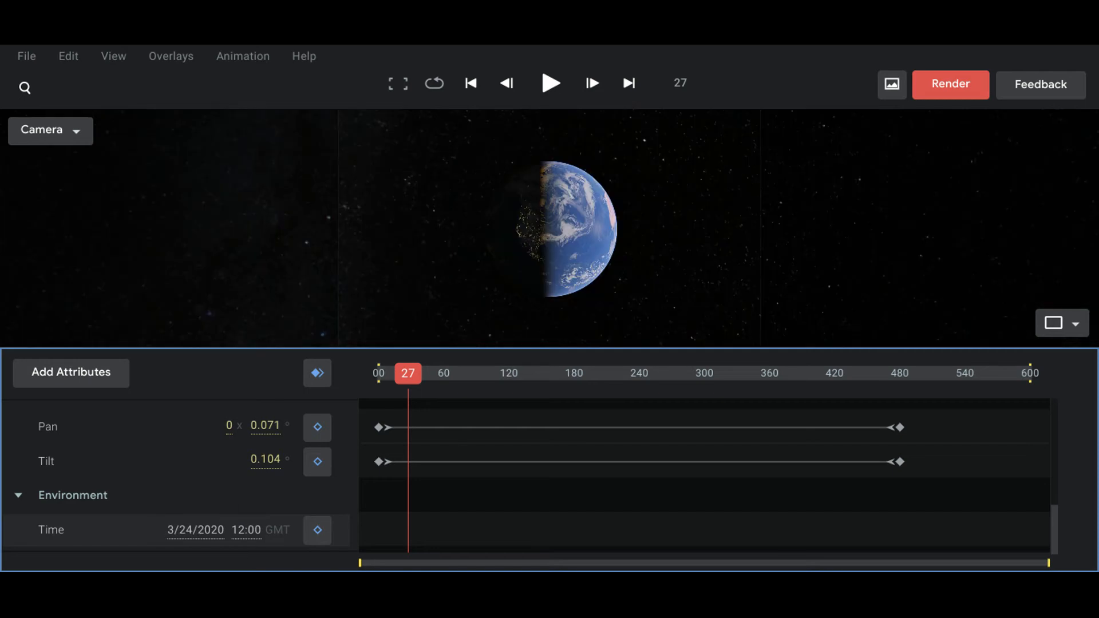
left_click(554, 82)
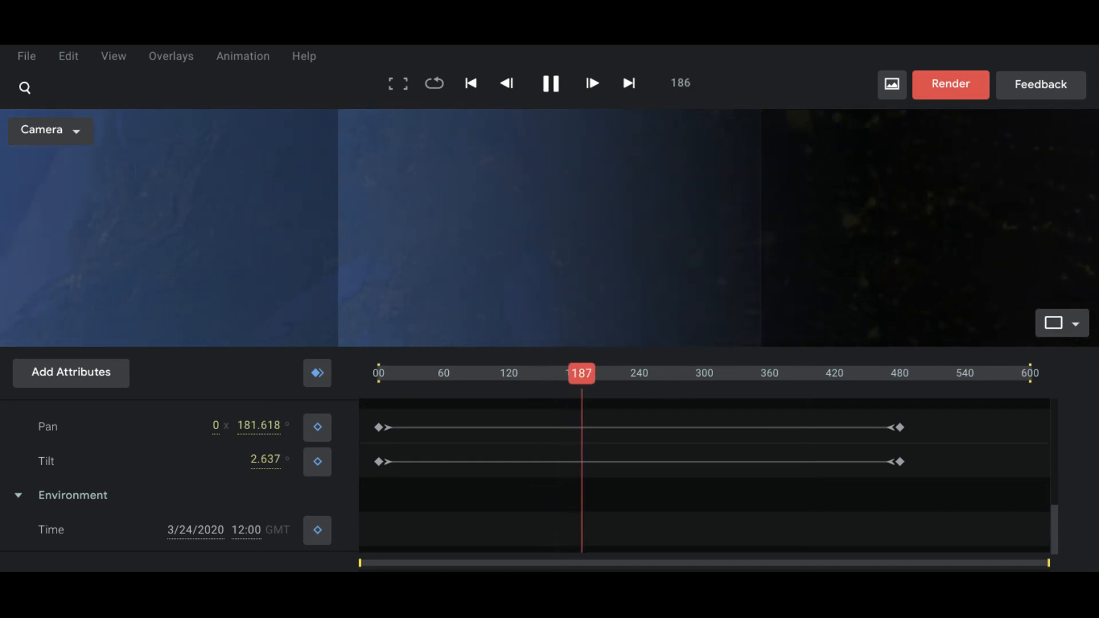
Set the environment time to 13:00 GMT and replay the animation from its start.
key("Return")
left_click(243, 528)
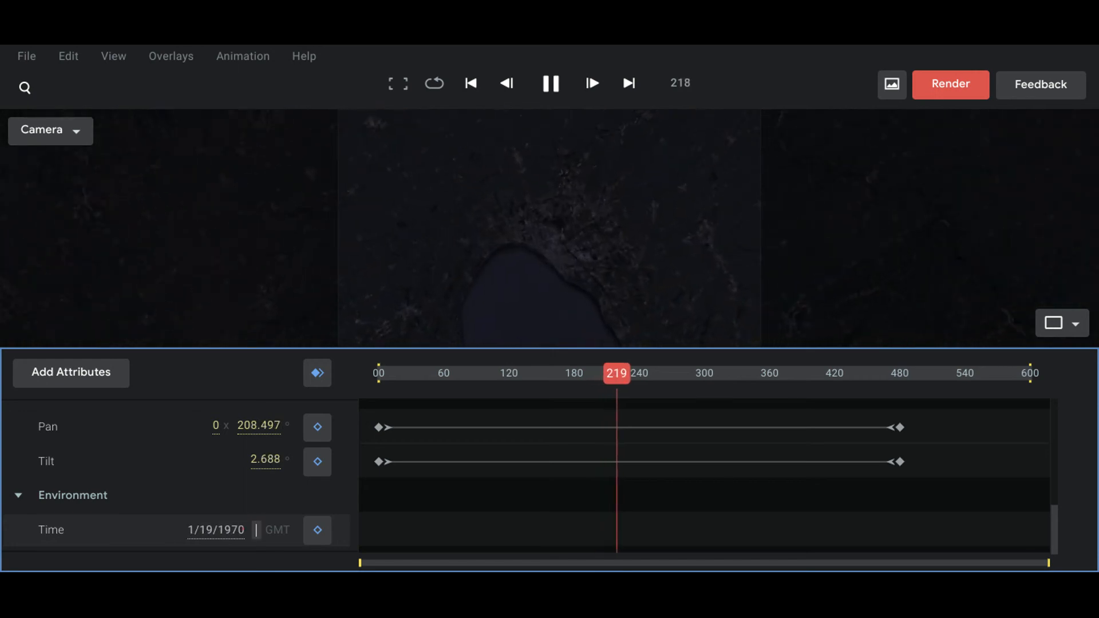
key("Return")
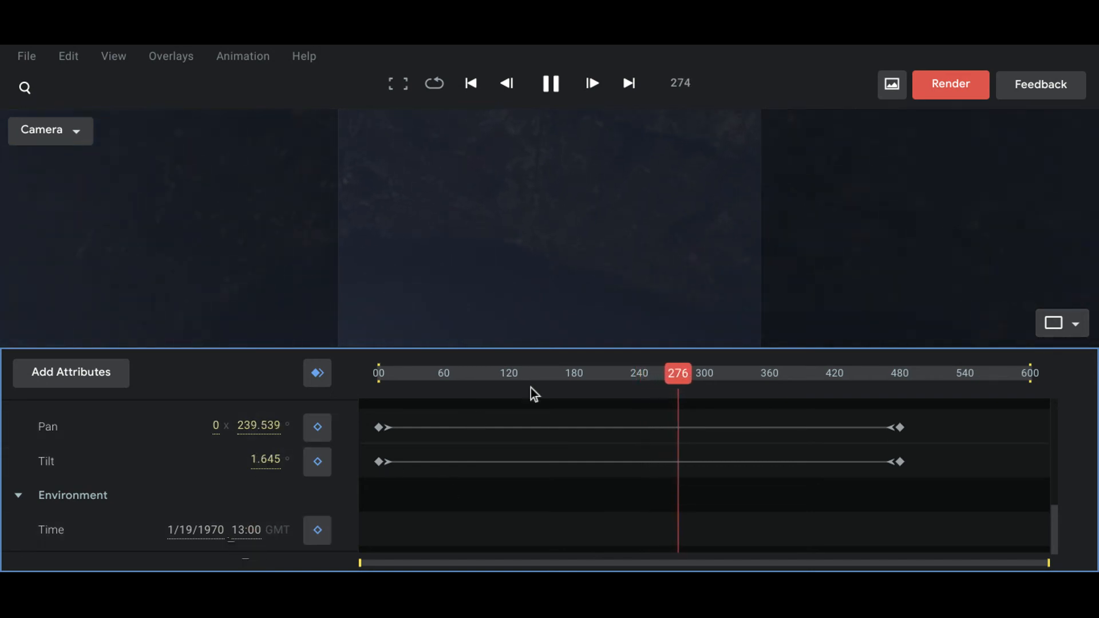
key("space")
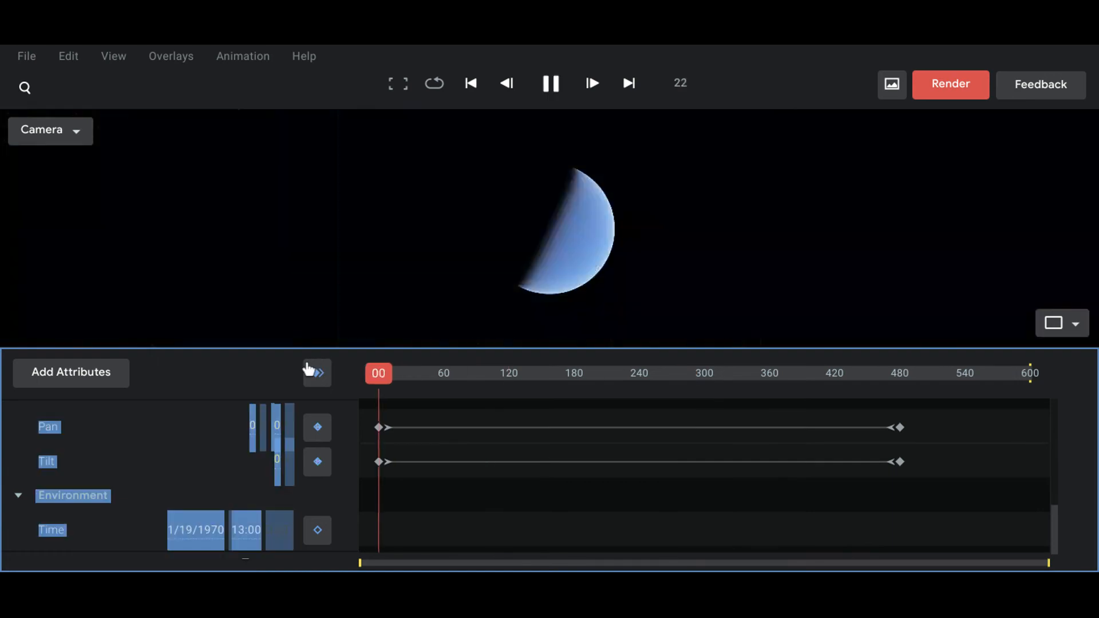
left_click(195, 483)
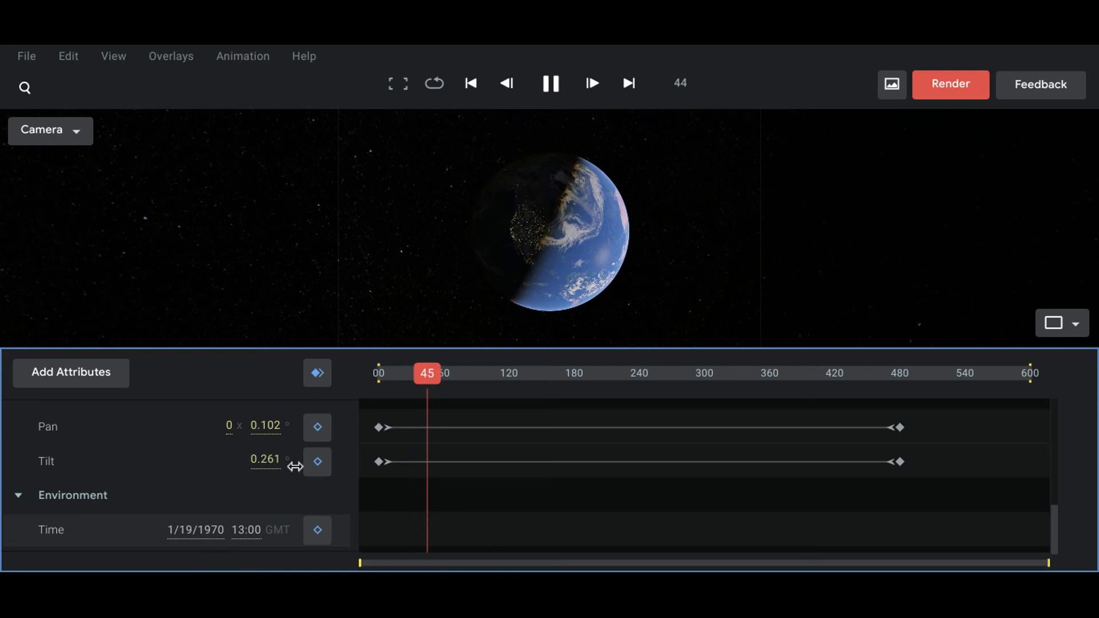
Pause playback, set the environment time to 20:00 GMT and return the playhead to frame 0.
left_click(549, 85)
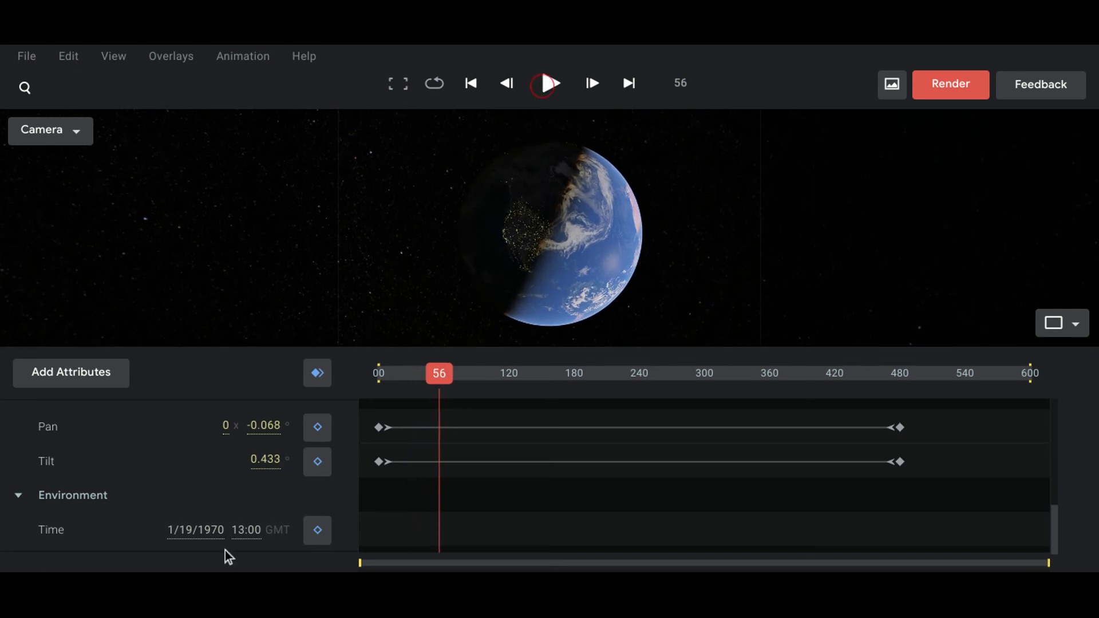
left_click(238, 529)
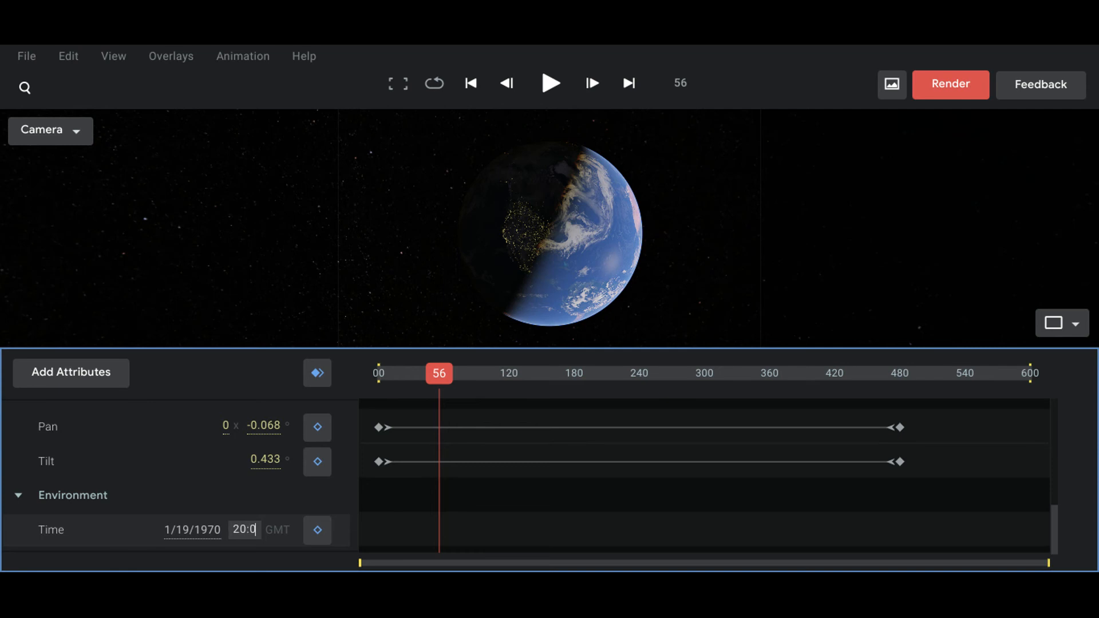
key("Return")
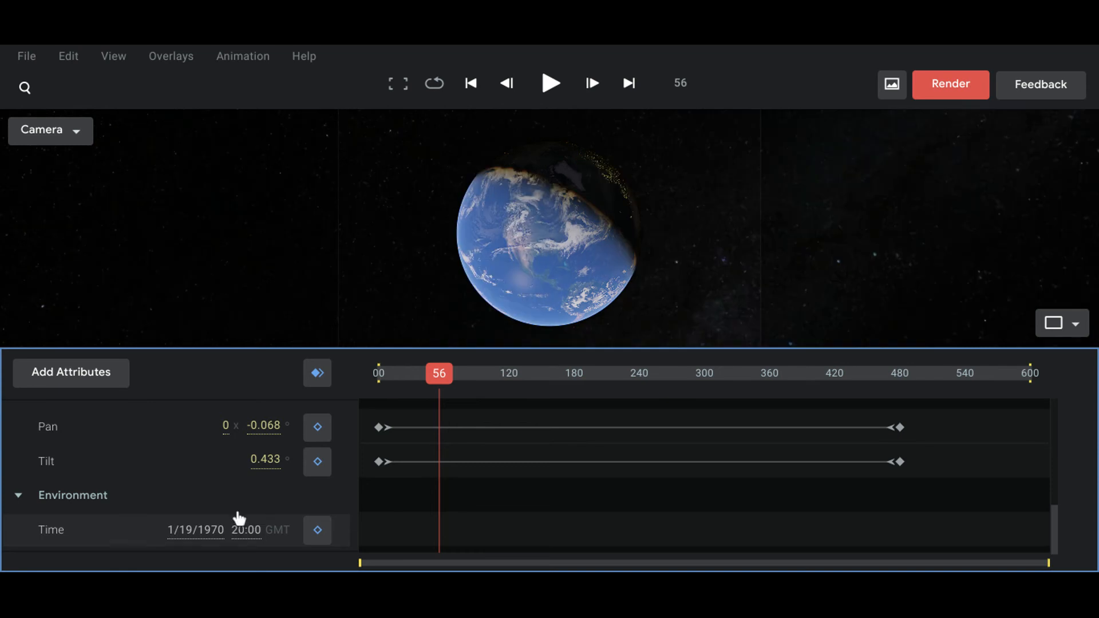
left_click_drag(438, 372, 170, 361)
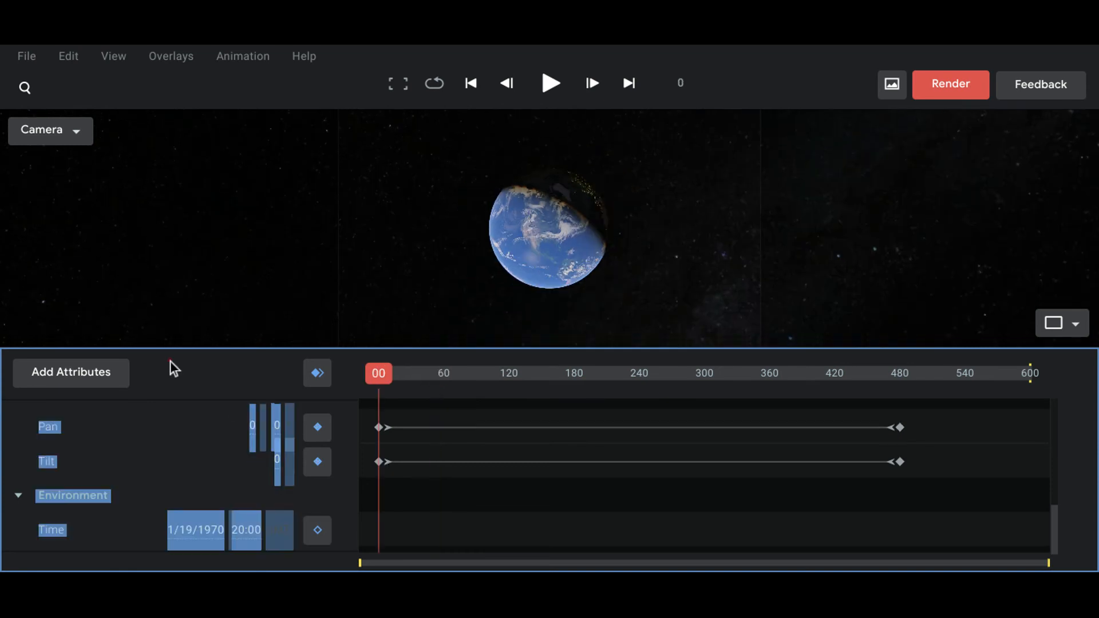
Play the animation and reshape the camera Tilt curve so it rises steeply into its end keyframe, with that keyframe's handle pointing straight down.
left_click(277, 478)
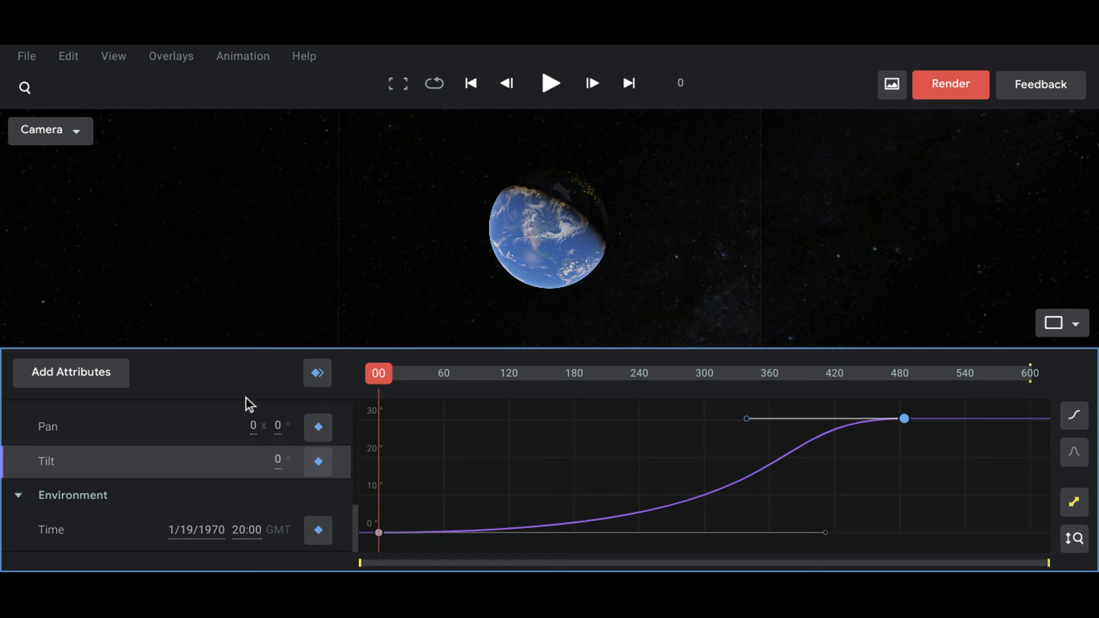
left_click(535, 85)
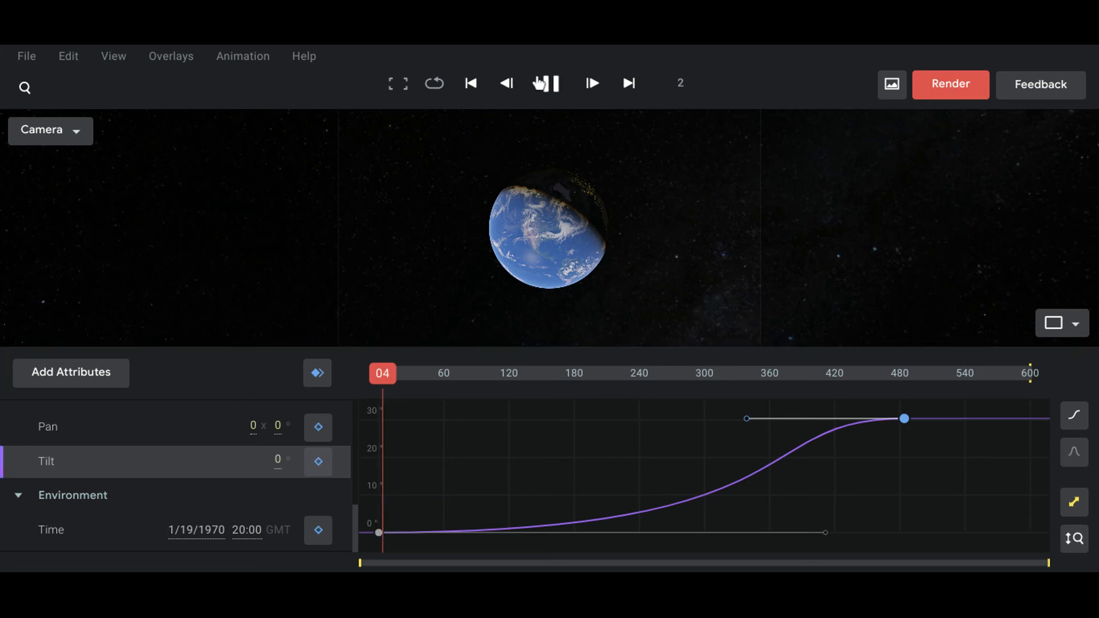
left_click_drag(748, 420, 784, 533)
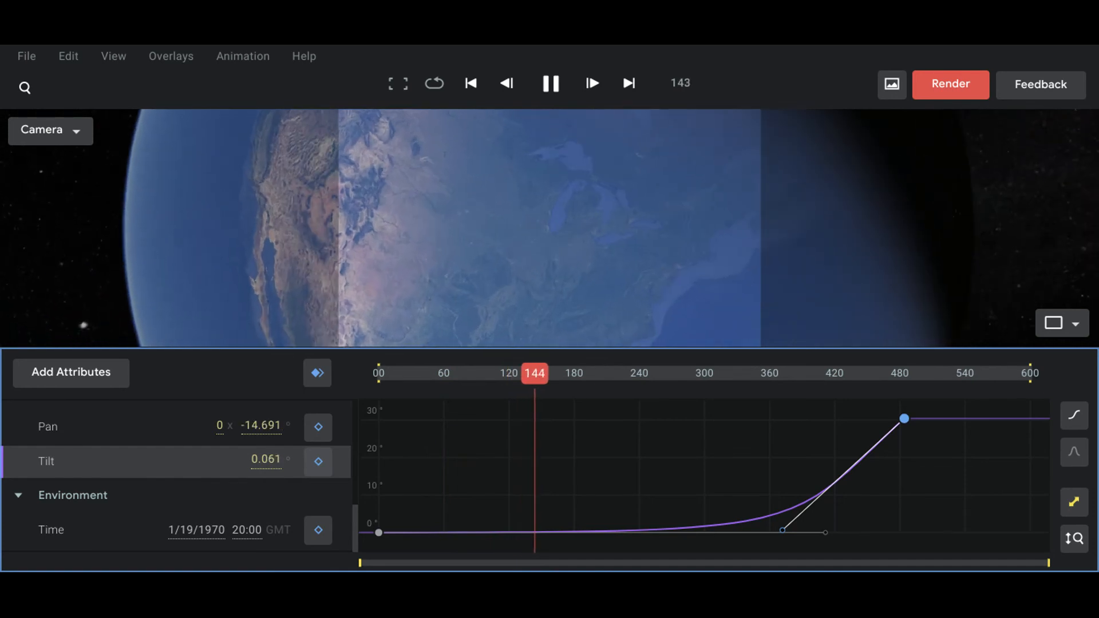
left_click_drag(785, 536, 954, 428)
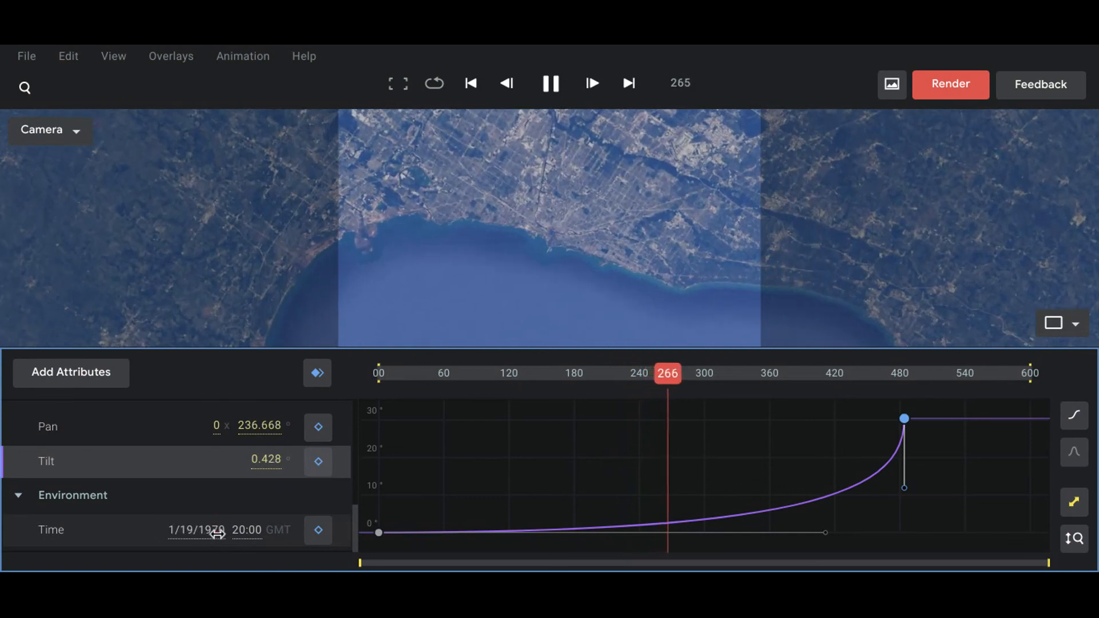
Try to set the environment date to 1/1/2020 while the animation plays.
left_click(217, 533)
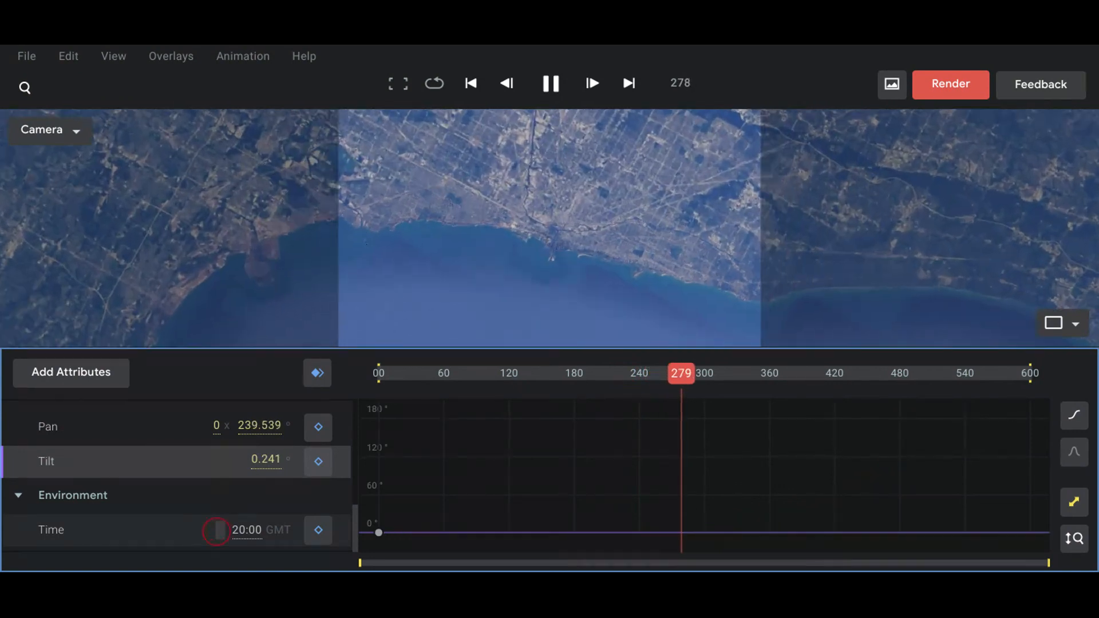
type("1/1")
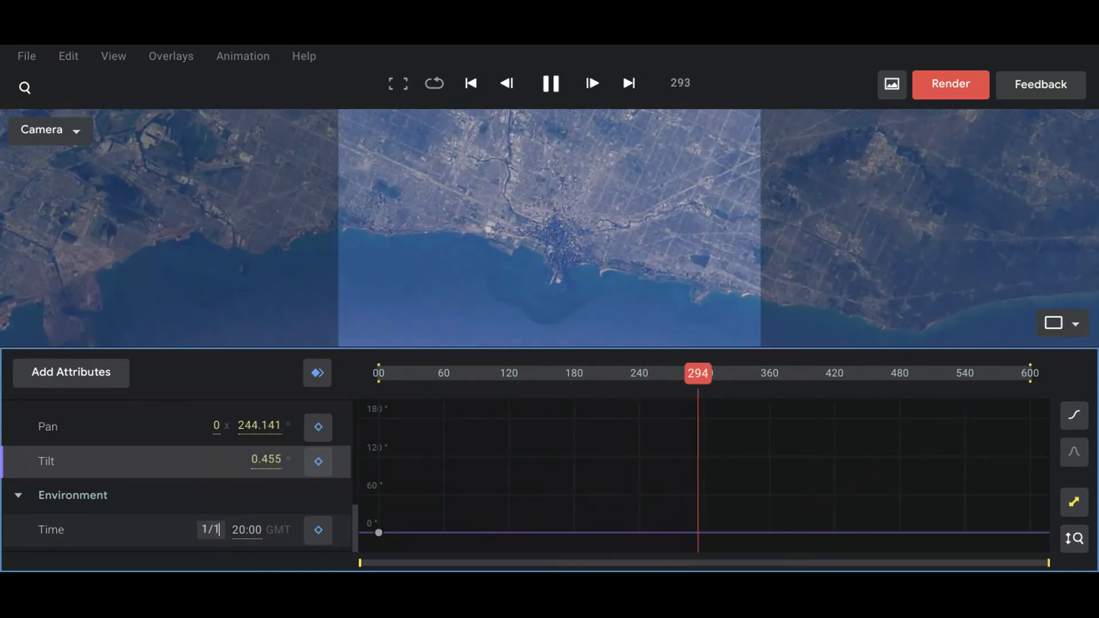
type("/2020")
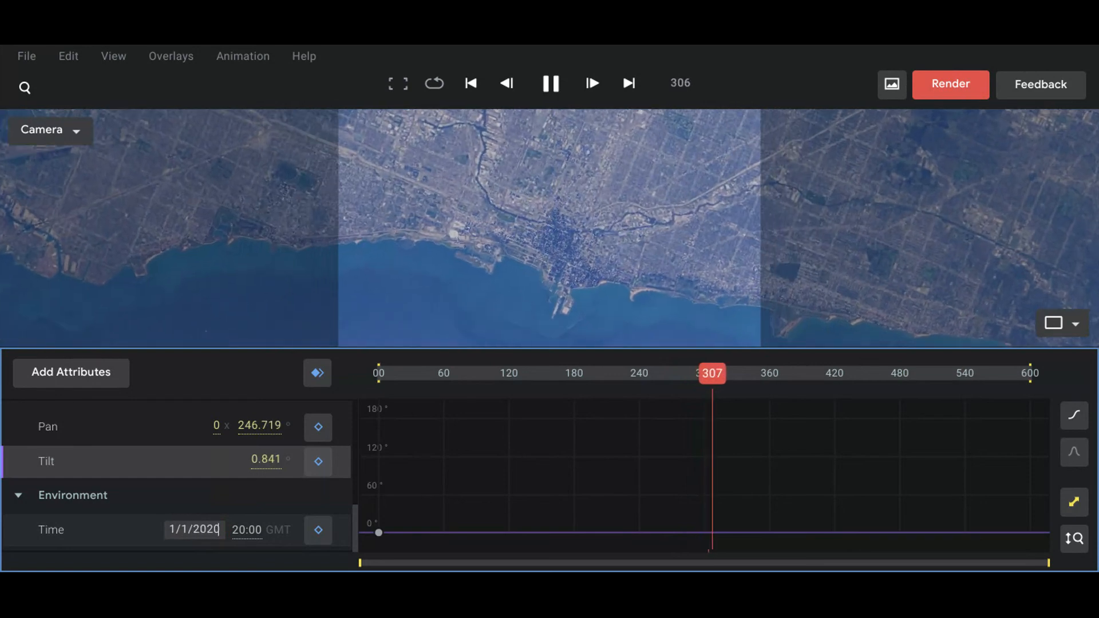
key("Return")
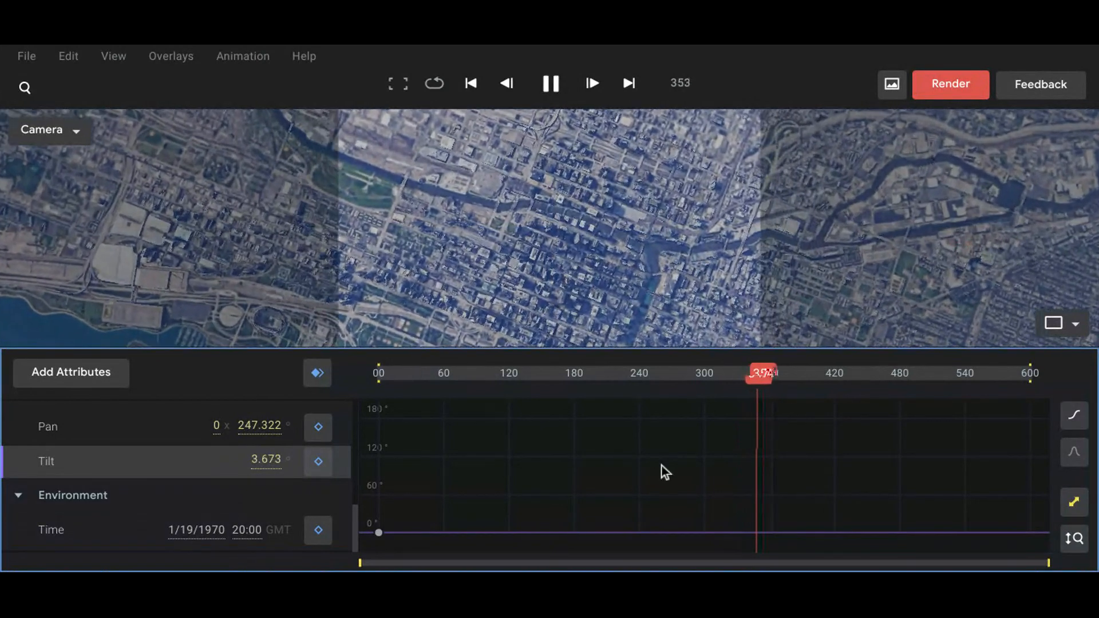
left_click(661, 466)
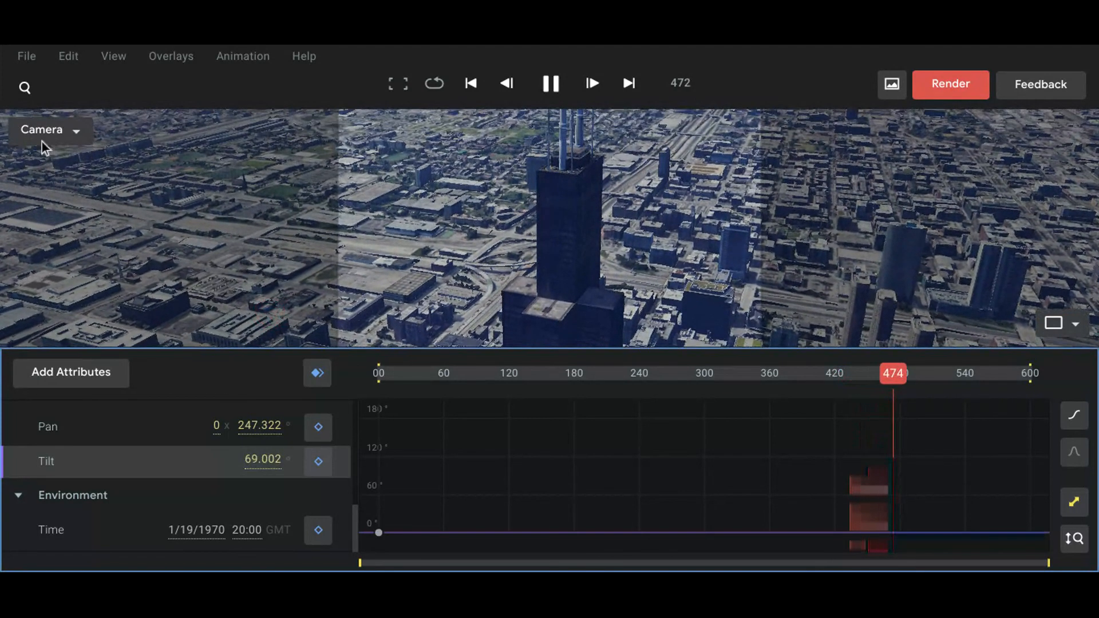
left_click(26, 64)
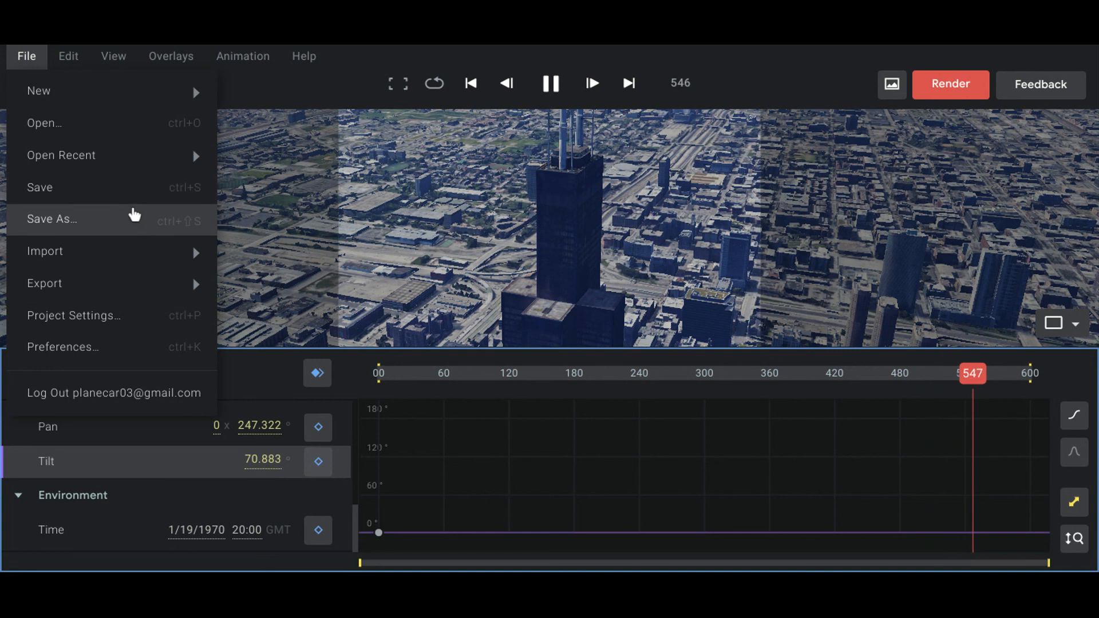
mouse_move(131, 245)
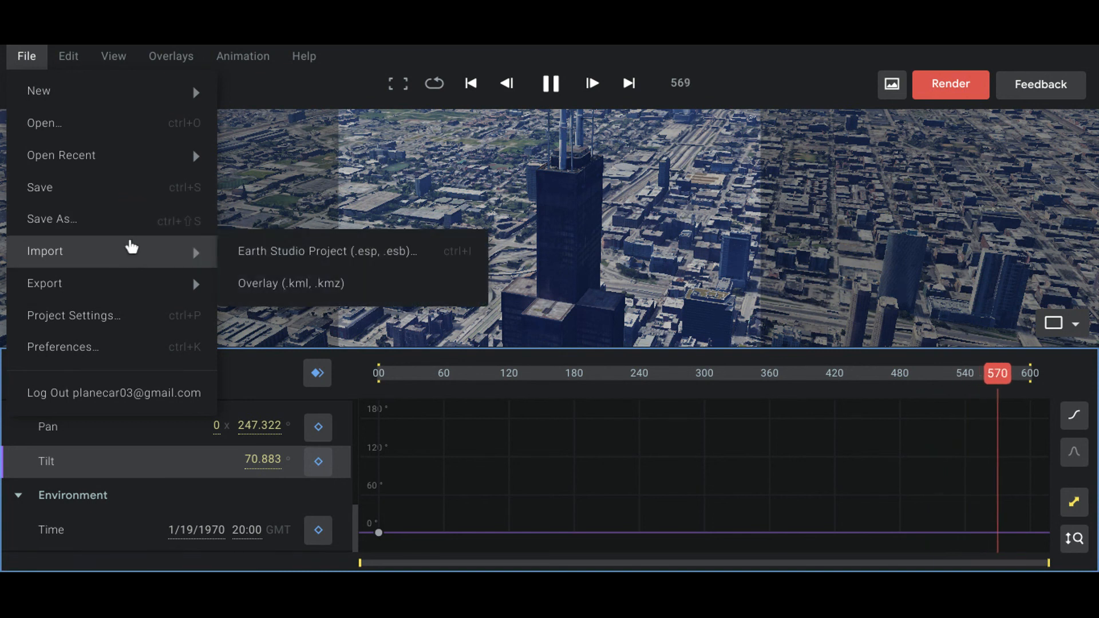
left_click(127, 272)
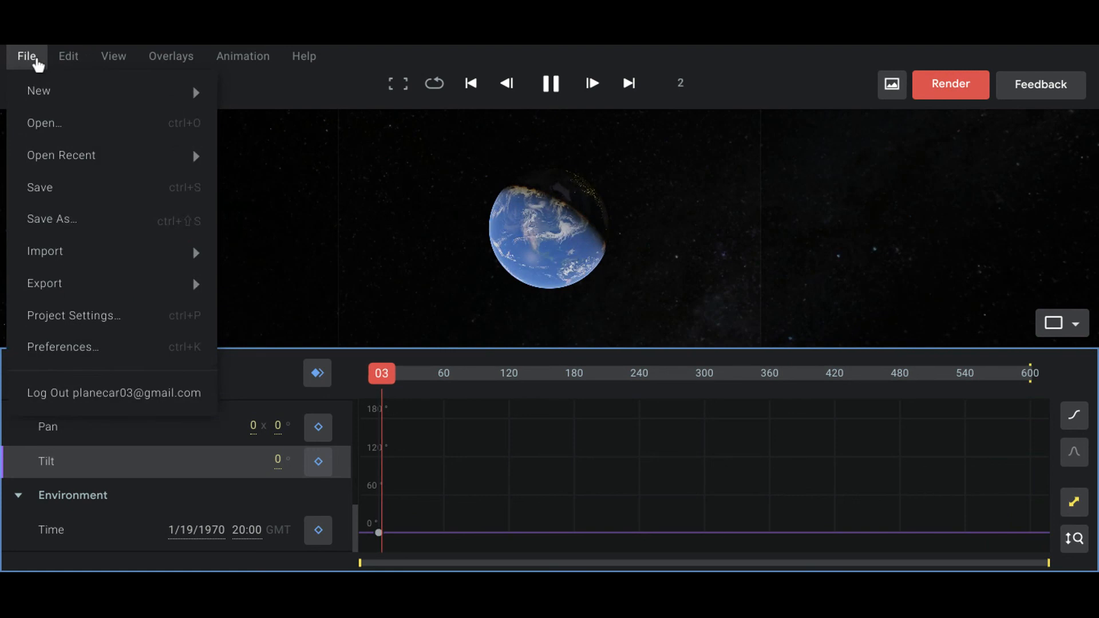
mouse_move(57, 64)
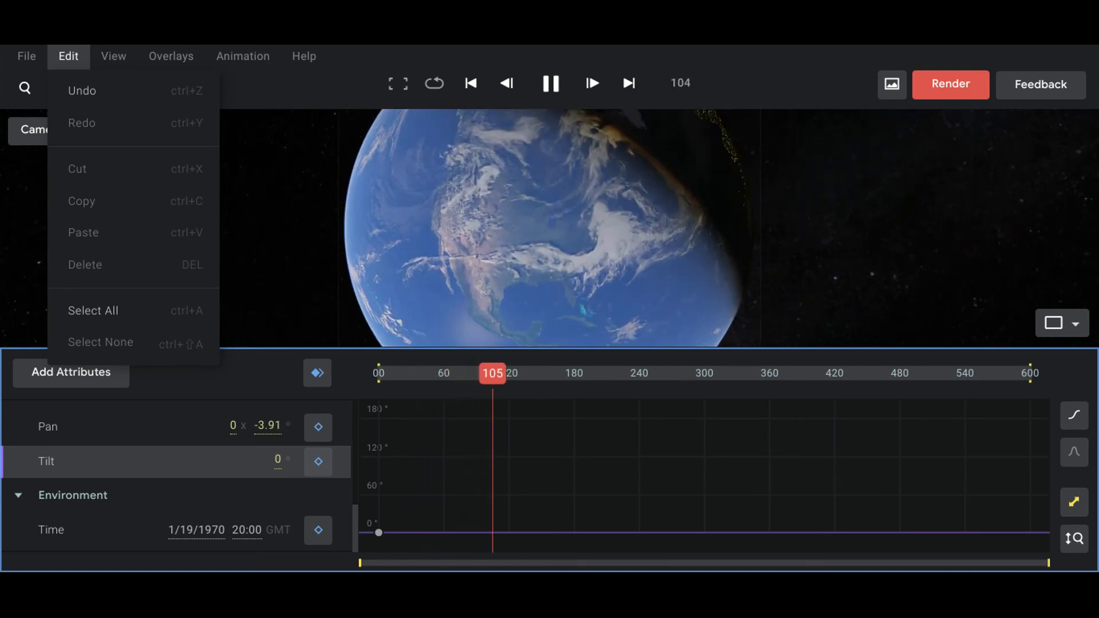
key("Escape")
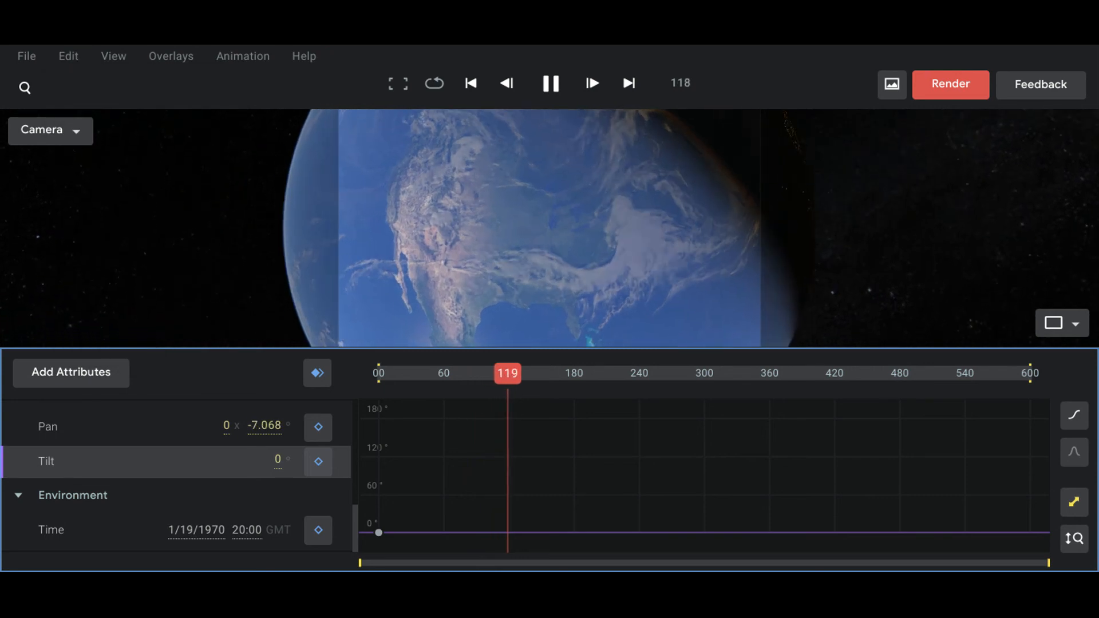